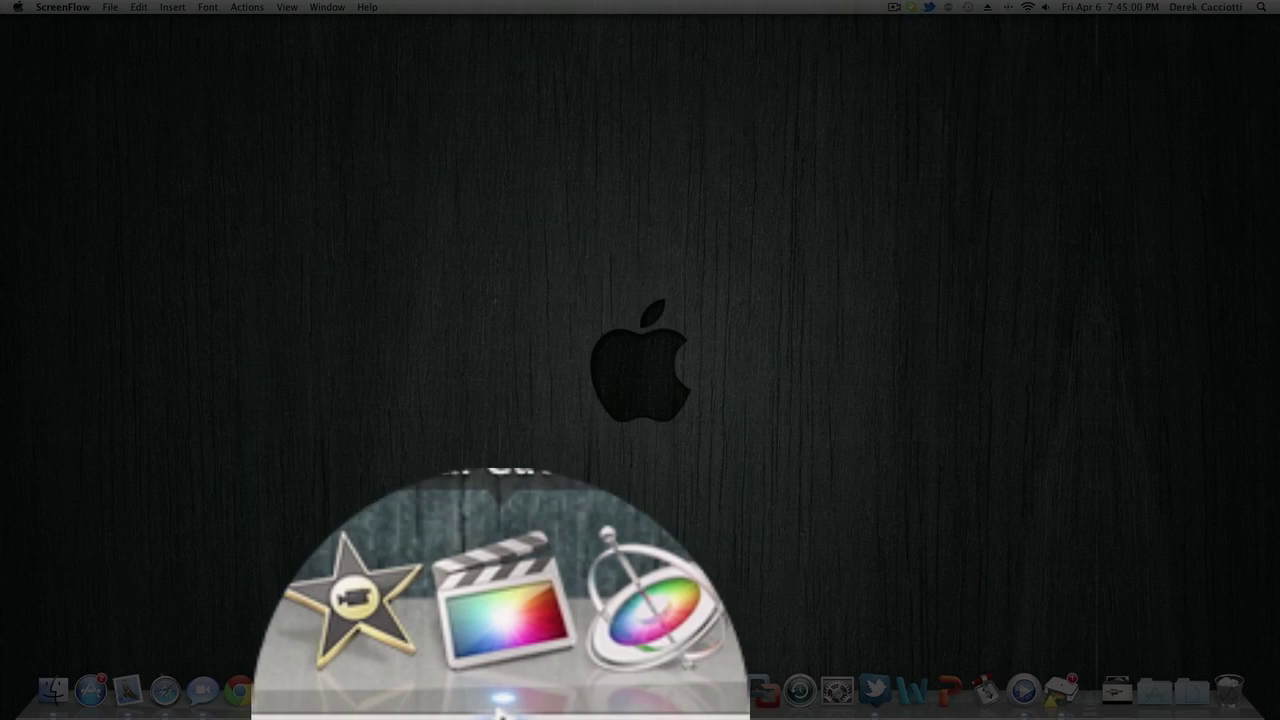
Launch Final Cut Pro and create a 720p HD project named censor at 30p.
{"action": "left_click", "coordinate": [503, 688]}
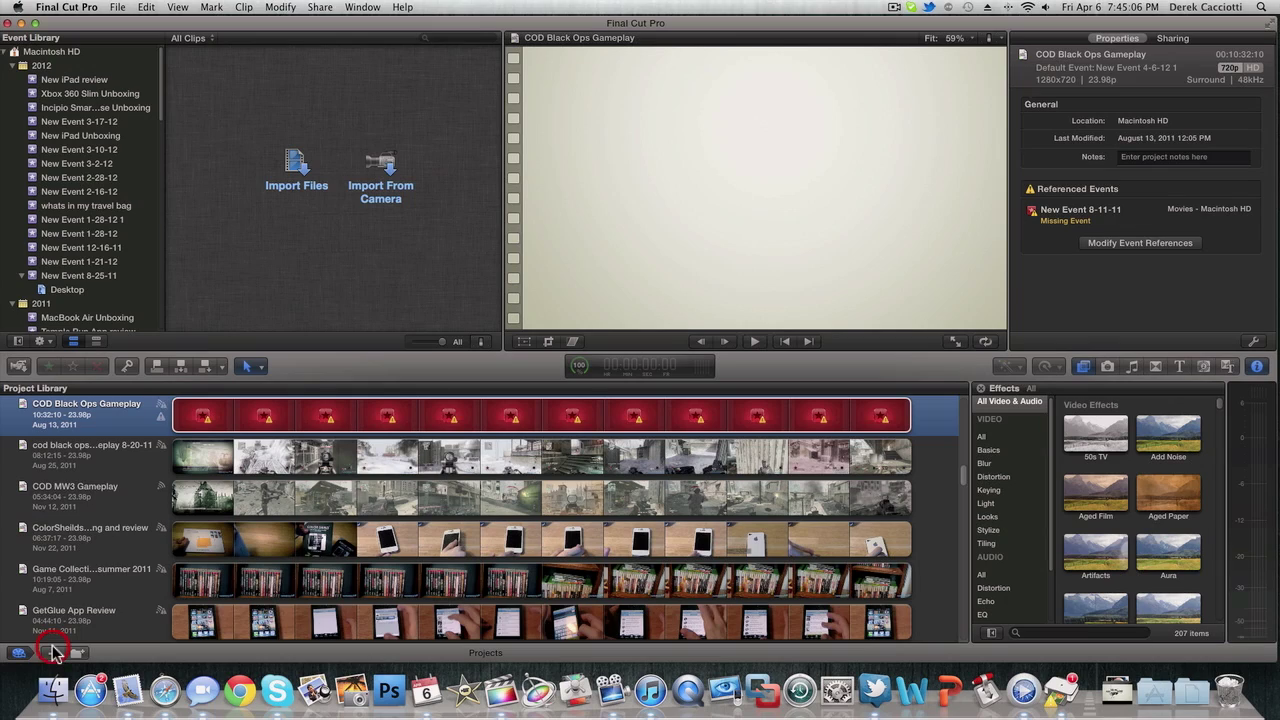
{"action": "left_click", "coordinate": [52, 650]}
{"action": "type", "text": "V"}
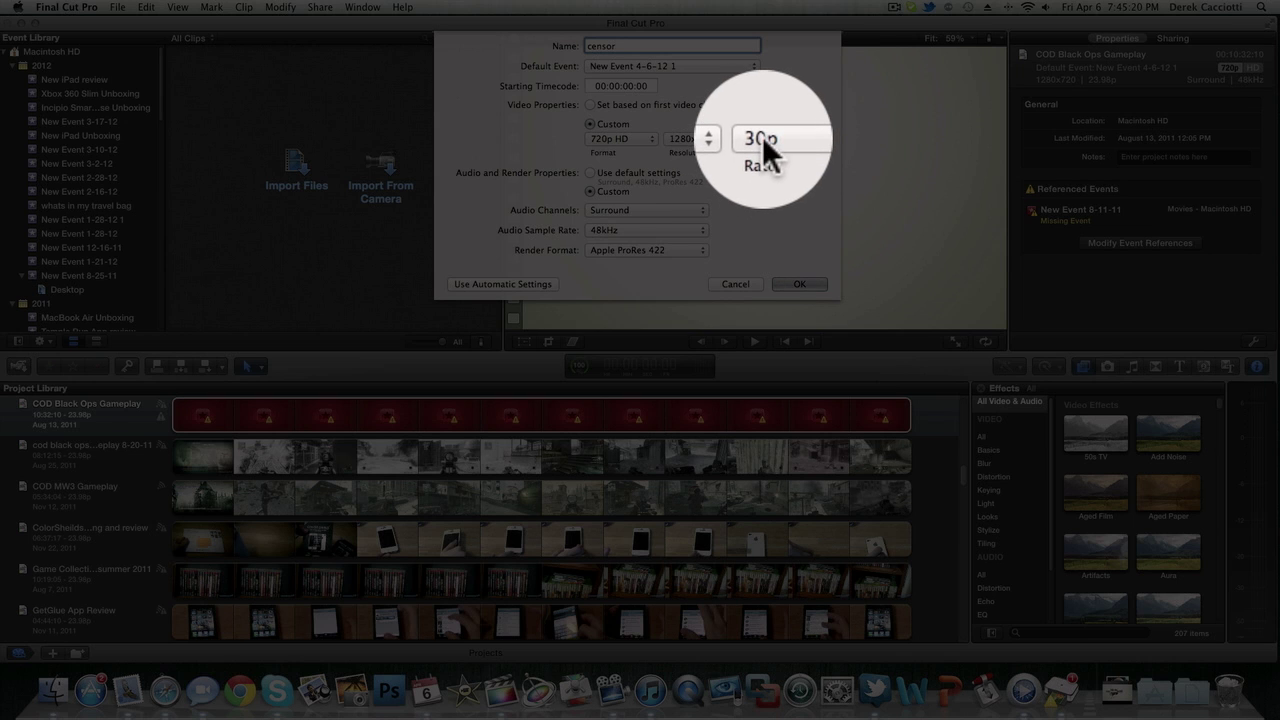
{"action": "left_click", "coordinate": [762, 135]}
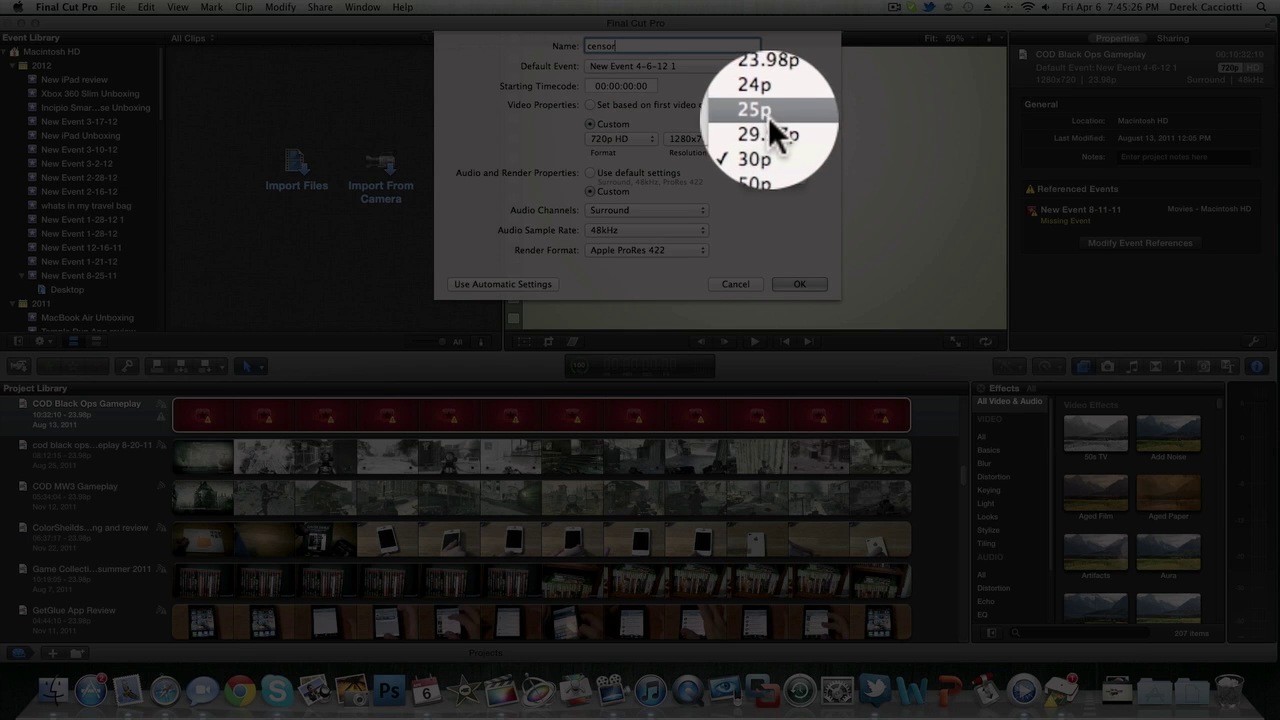
{"action": "left_click", "coordinate": [764, 140]}
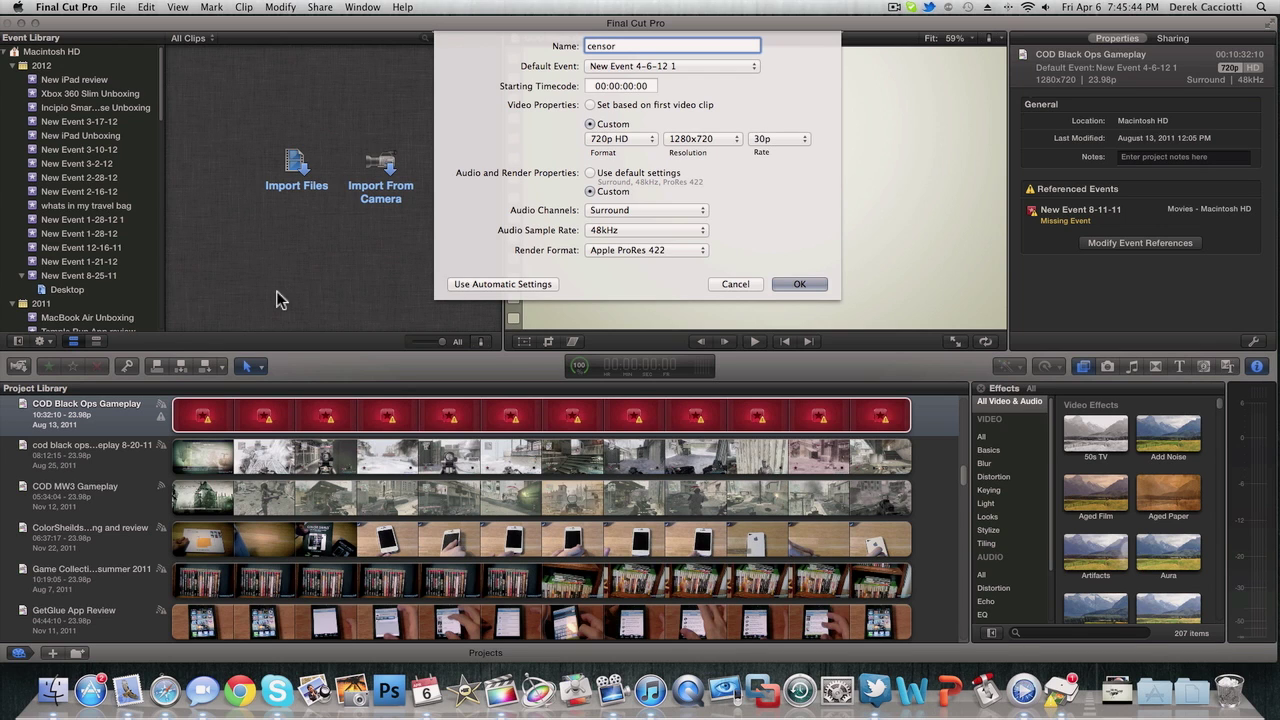
{"action": "key", "text": "Return"}
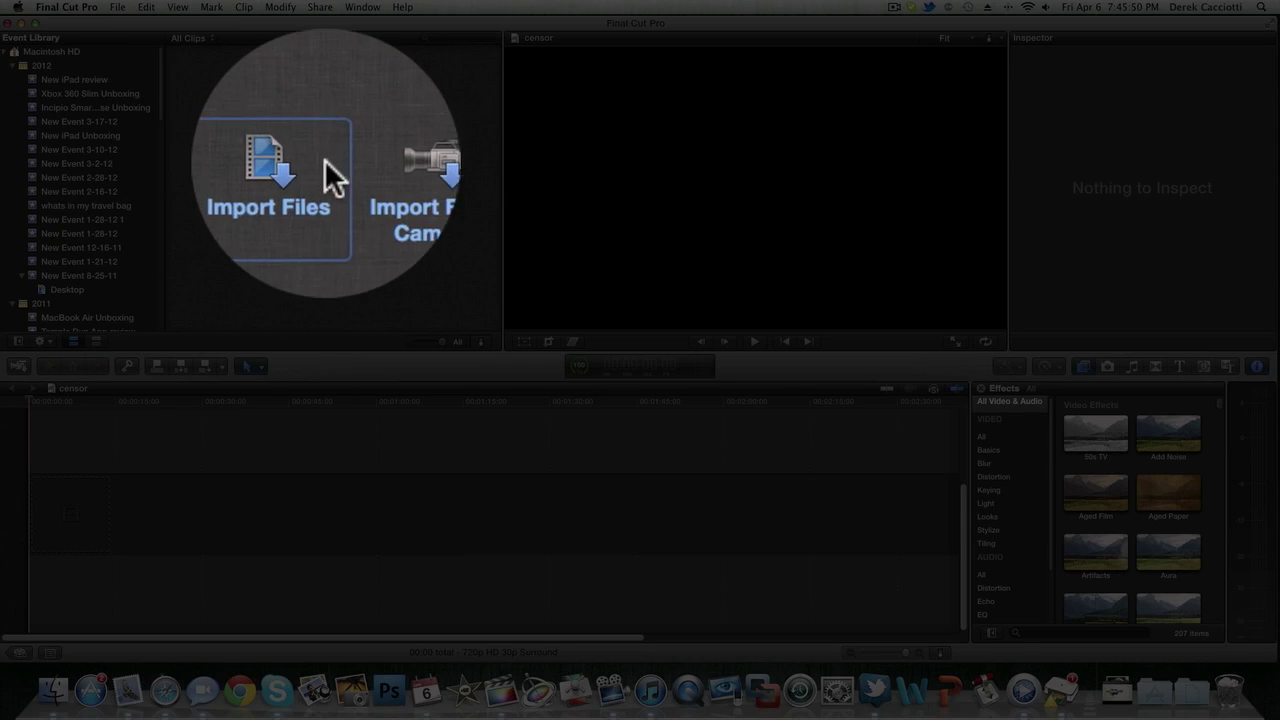
Import the Amazon Kindle Fire Overview video from Downloads into the event browser.
{"action": "left_click", "coordinate": [306, 186]}
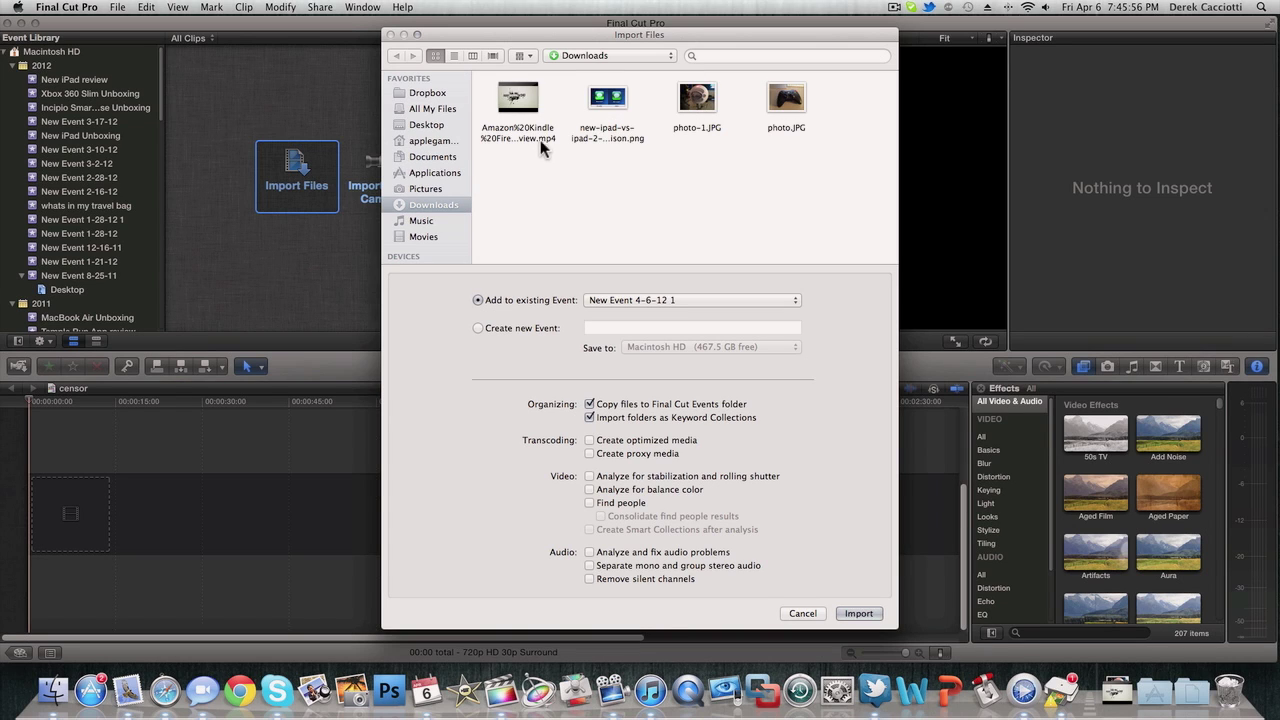
{"action": "left_click", "coordinate": [520, 104]}
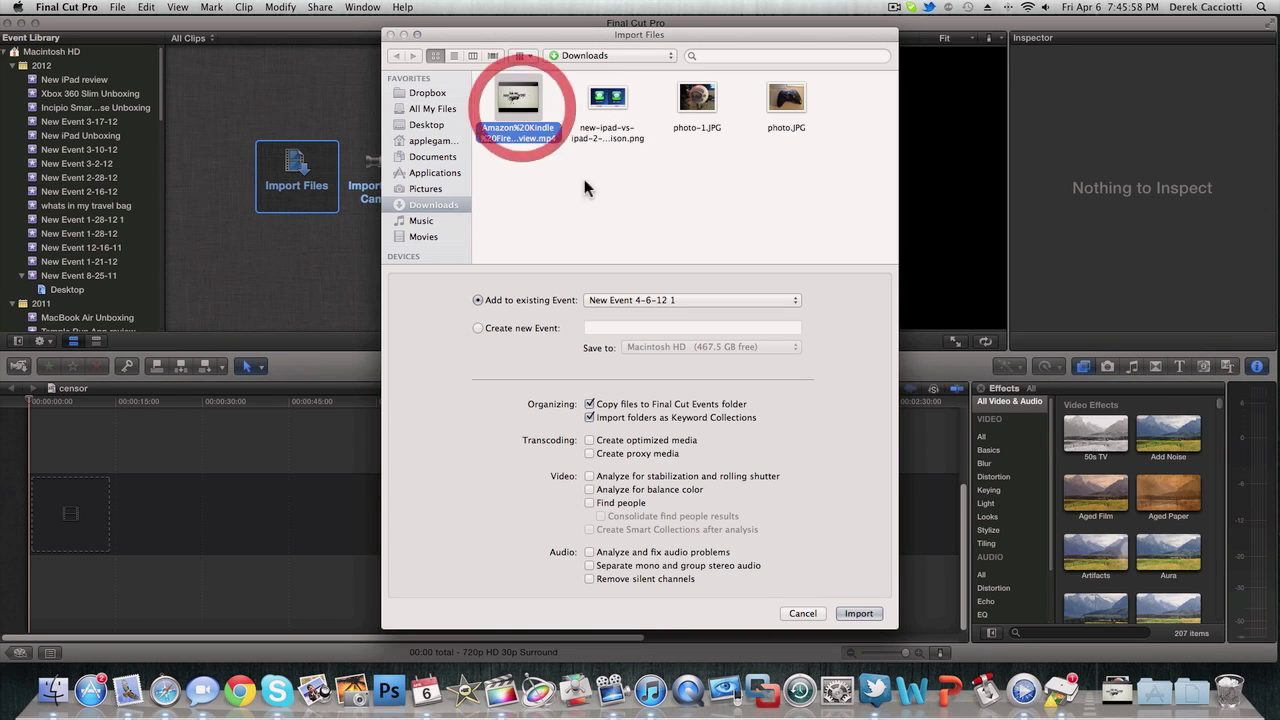
{"action": "left_click", "coordinate": [858, 613]}
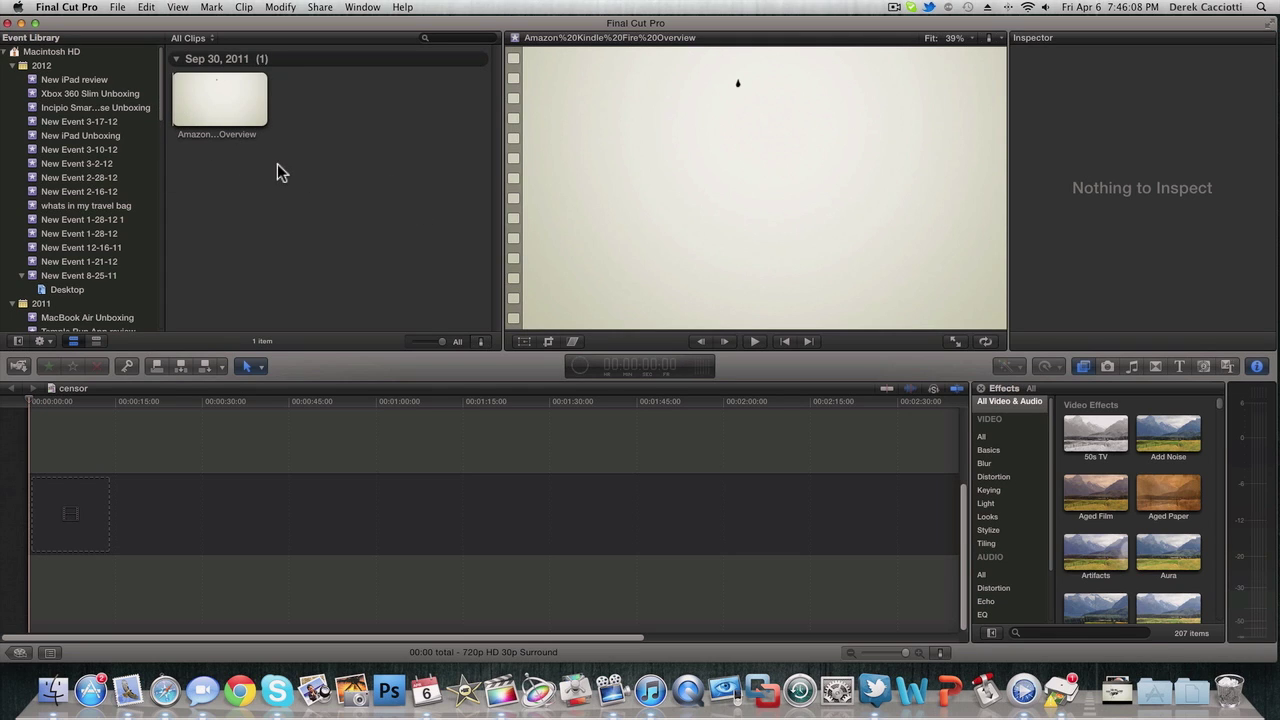
Drag the Amazon Kindle Fire clip into the censor timeline and lower its volume to -96 dB.
{"action": "left_click", "coordinate": [200, 95]}
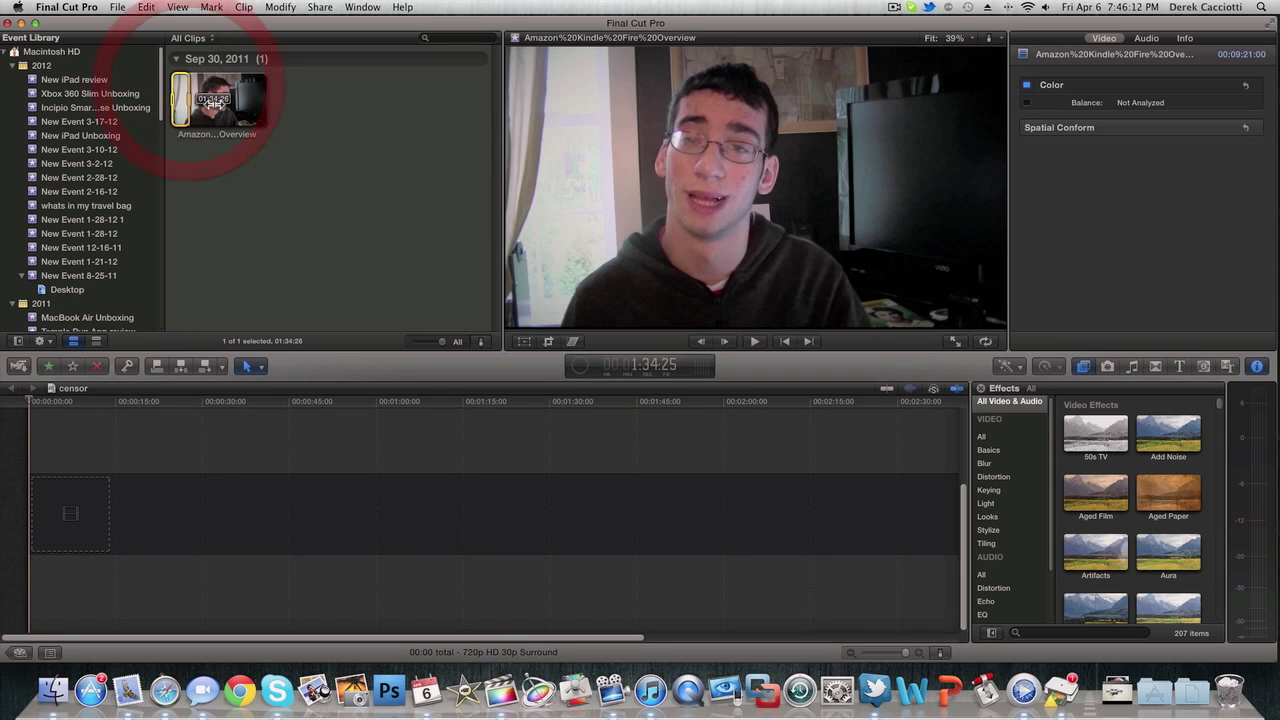
{"action": "mouse_move", "coordinate": [205, 103]}
{"action": "left_mouse_down"}
{"action": "mouse_move", "coordinate": [245, 83]}
{"action": "mouse_move", "coordinate": [190, 98]}
{"action": "left_mouse_up"}
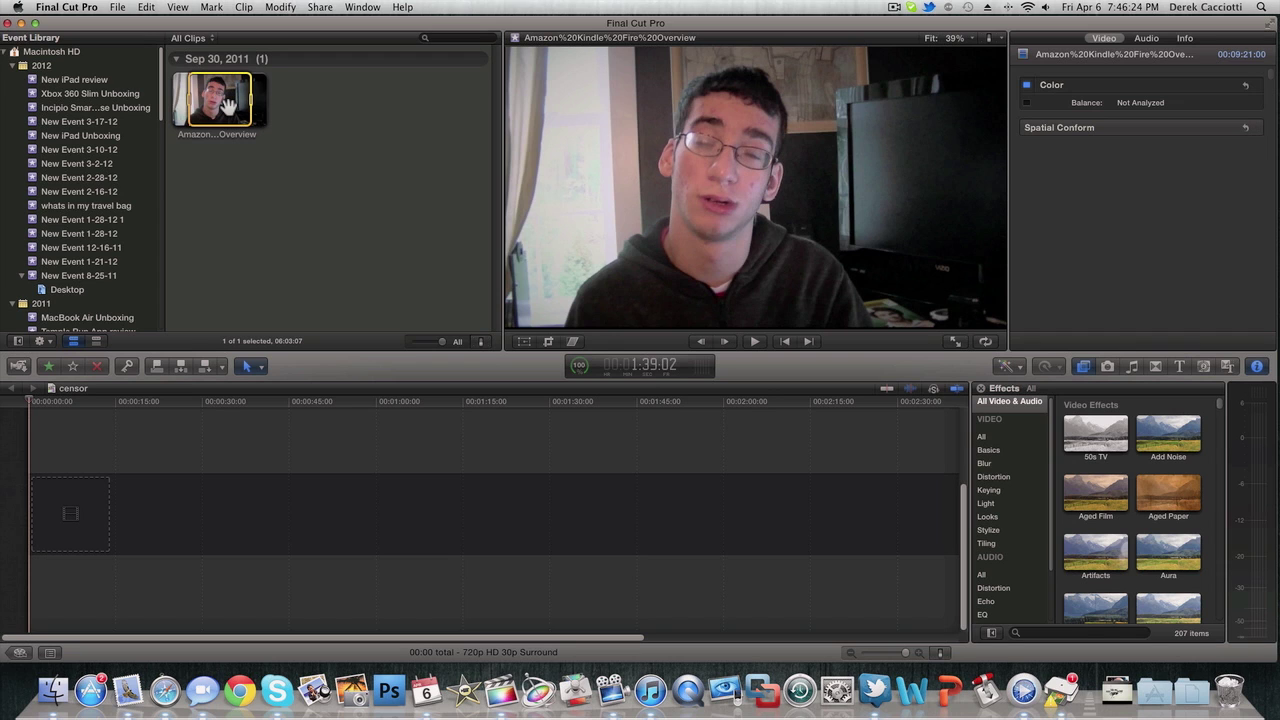
{"action": "left_click_drag", "start_coordinate": [225, 98], "coordinate": [100, 497]}
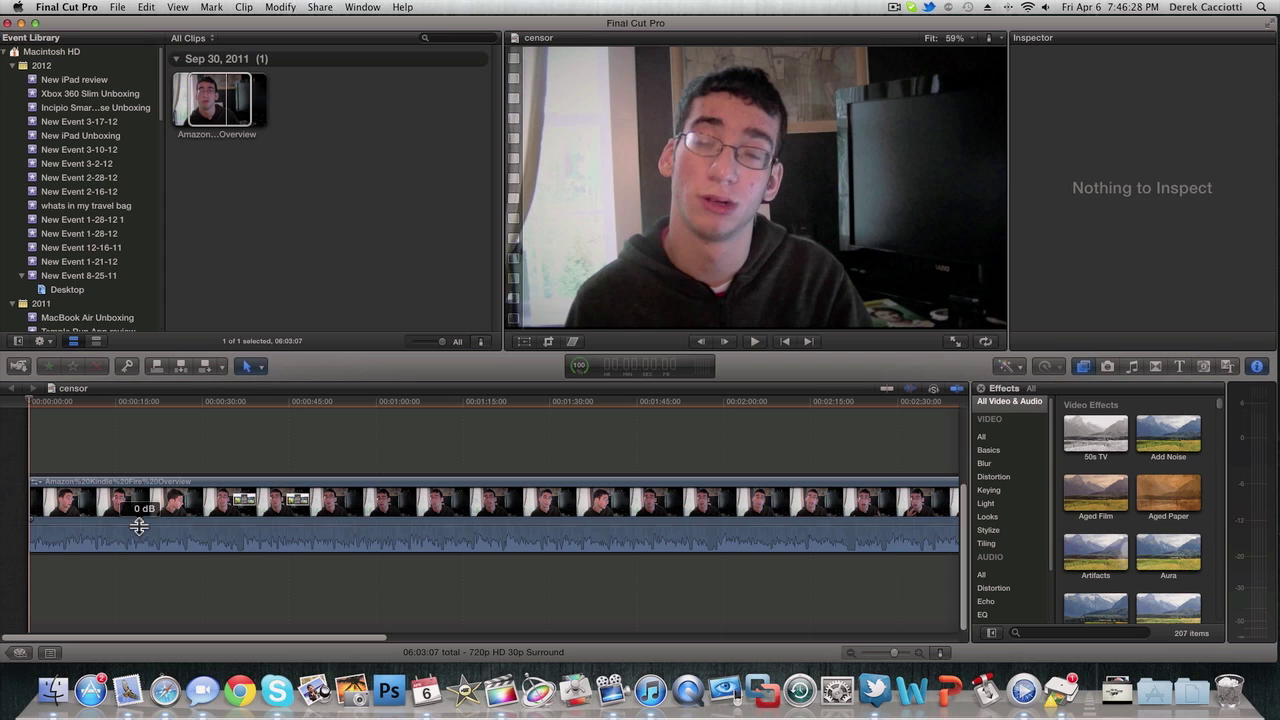
{"action": "mouse_move", "coordinate": [139, 525]}
{"action": "left_click_drag", "start_coordinate": [139, 525], "coordinate": [147, 595]}
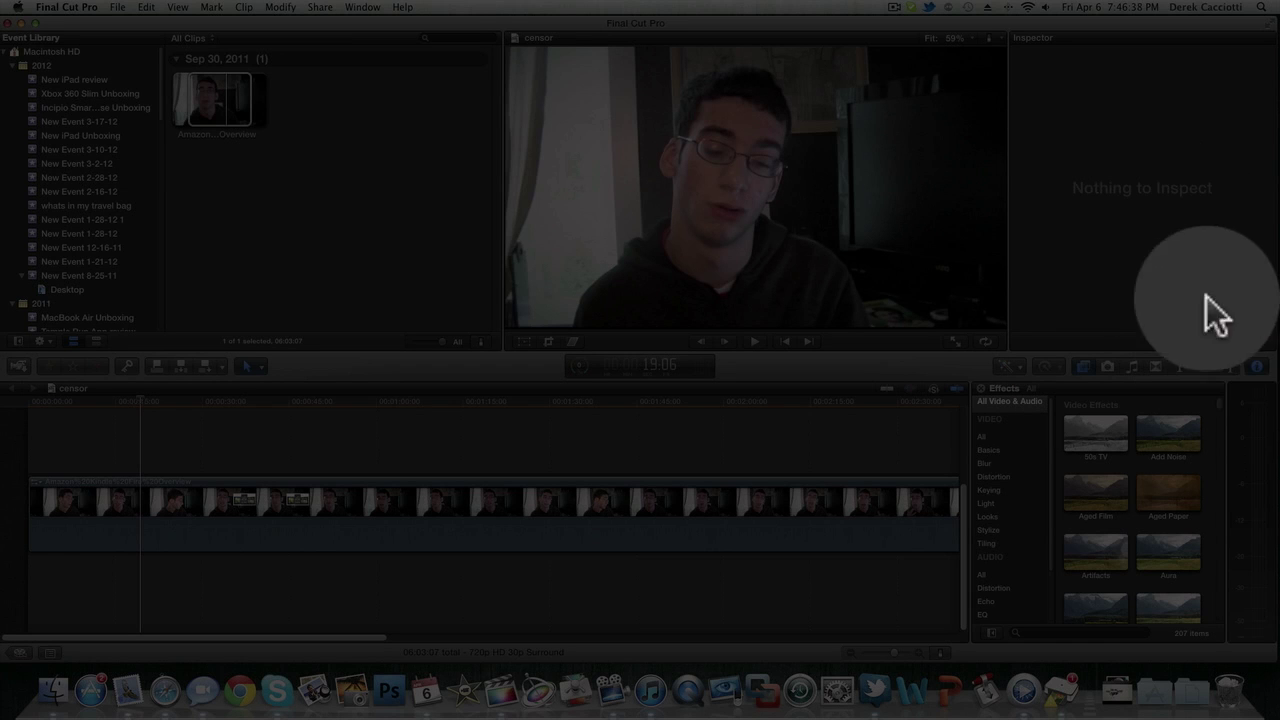
Toggle the Inspector and Effects browser panels so both end up showing.
{"action": "left_click", "coordinate": [1220, 362]}
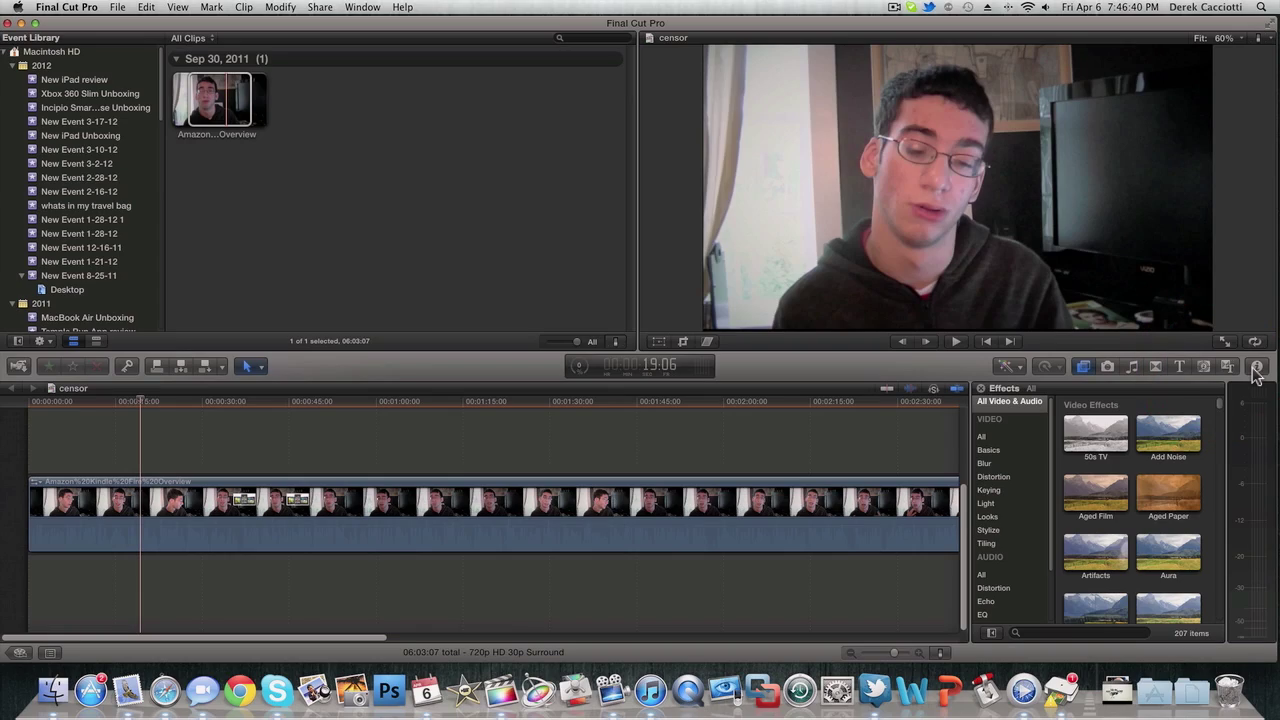
{"action": "left_click", "coordinate": [1256, 366]}
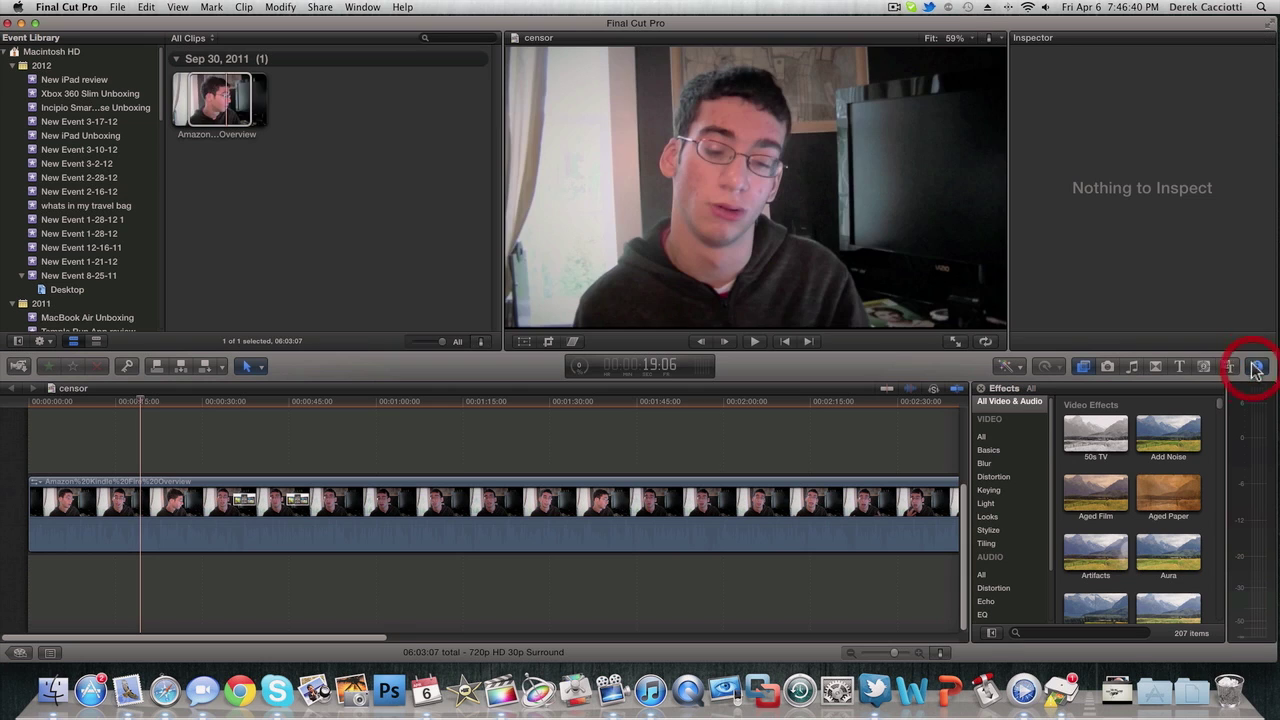
{"action": "left_click", "coordinate": [1256, 366]}
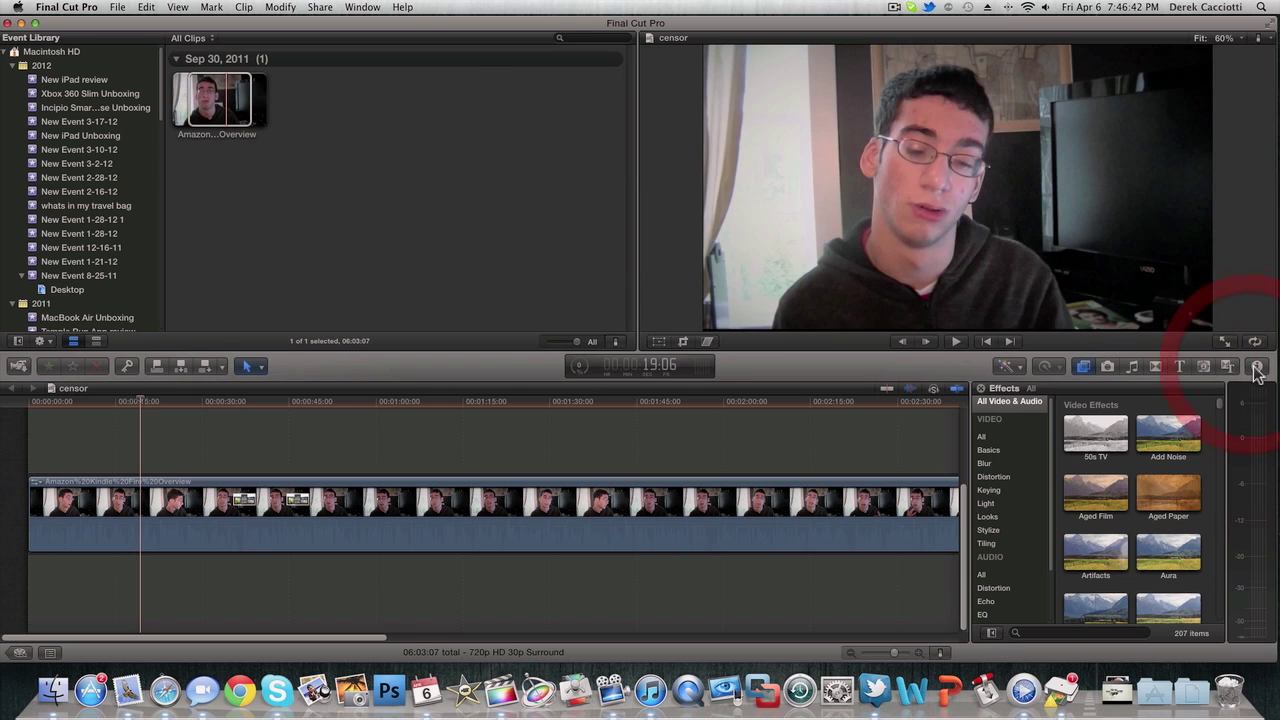
{"action": "left_click", "coordinate": [1256, 366]}
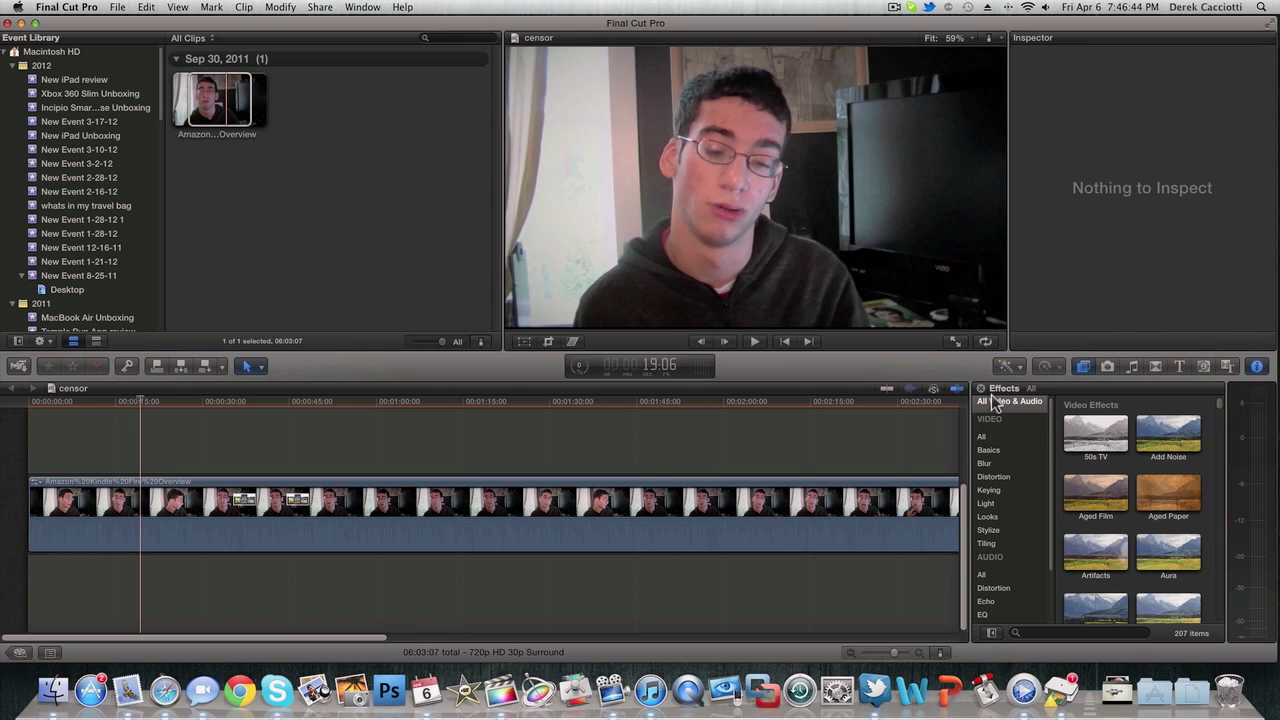
{"action": "left_click", "coordinate": [1082, 367]}
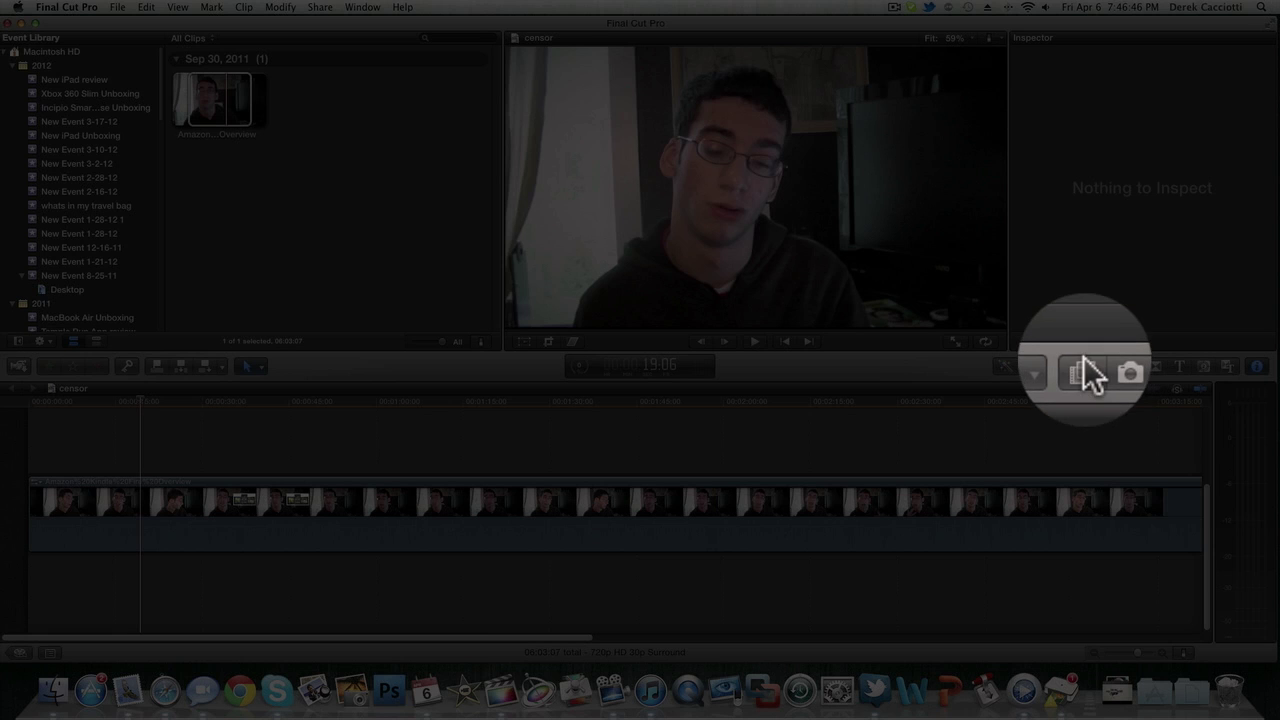
{"action": "left_click", "coordinate": [1082, 367]}
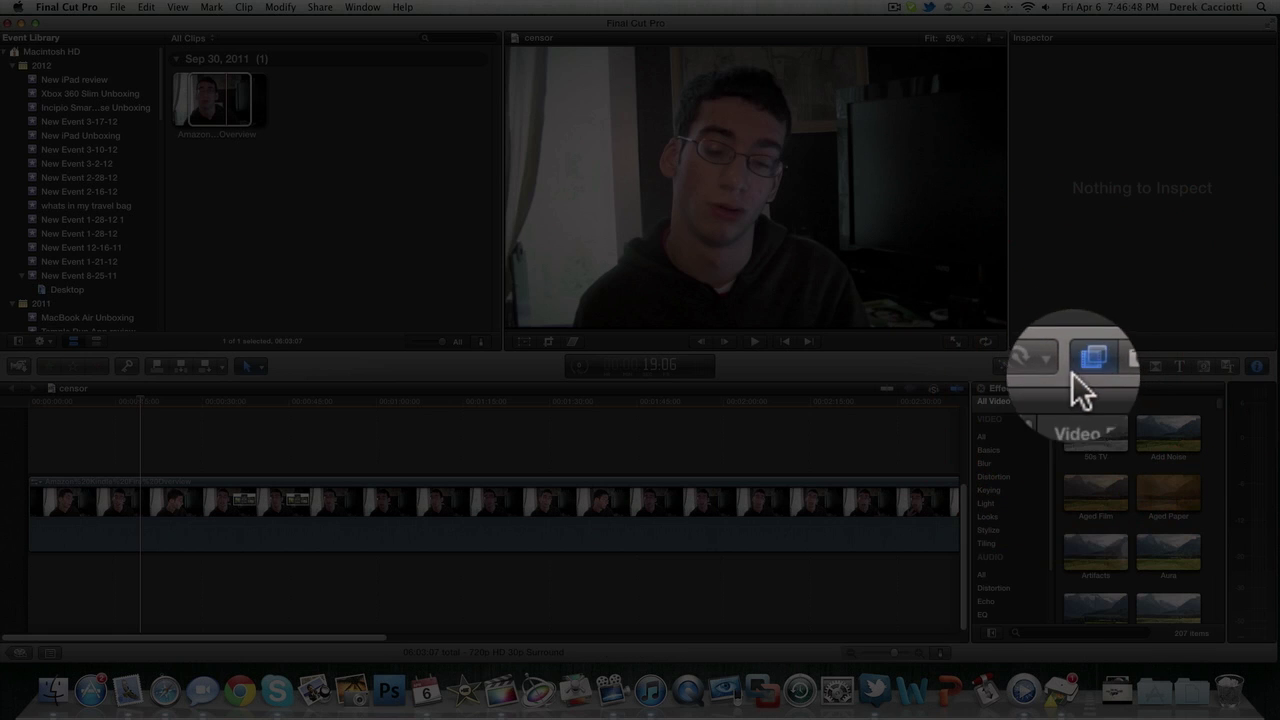
Search the effects for 'cen' and apply the Censor effect to the timeline clip.
{"action": "left_click", "coordinate": [1037, 632]}
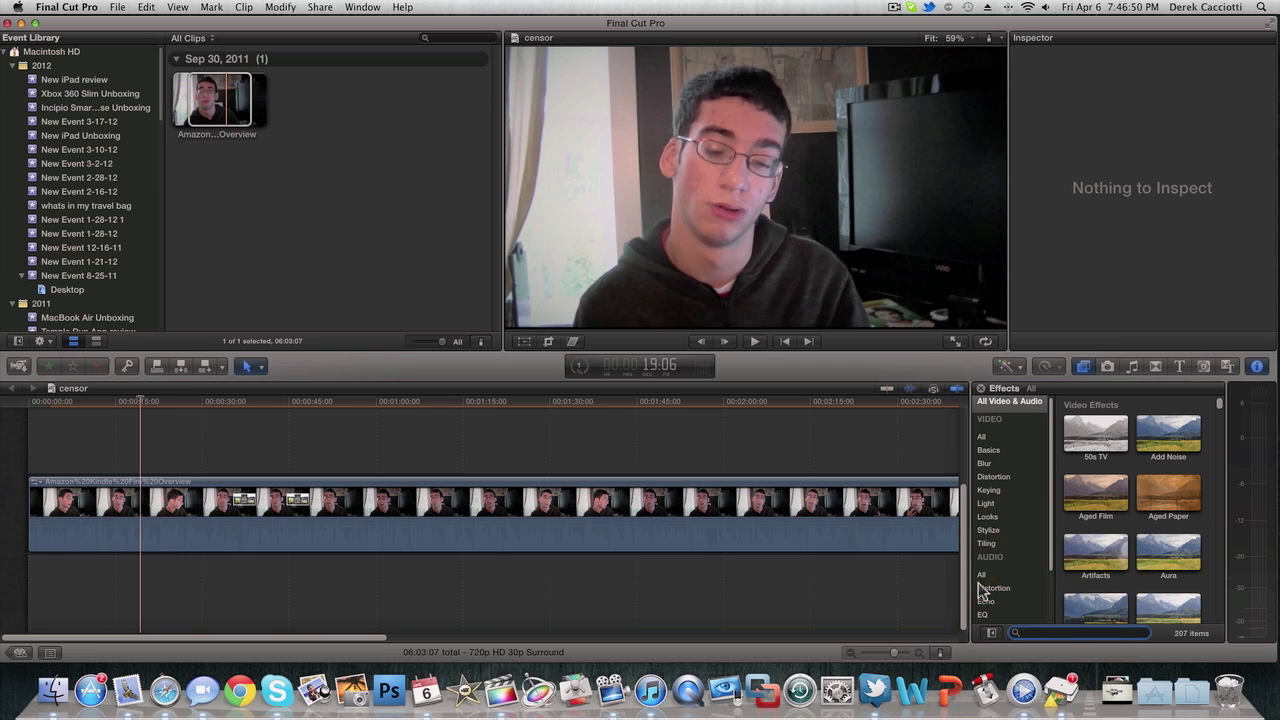
{"action": "type", "text": "cen"}
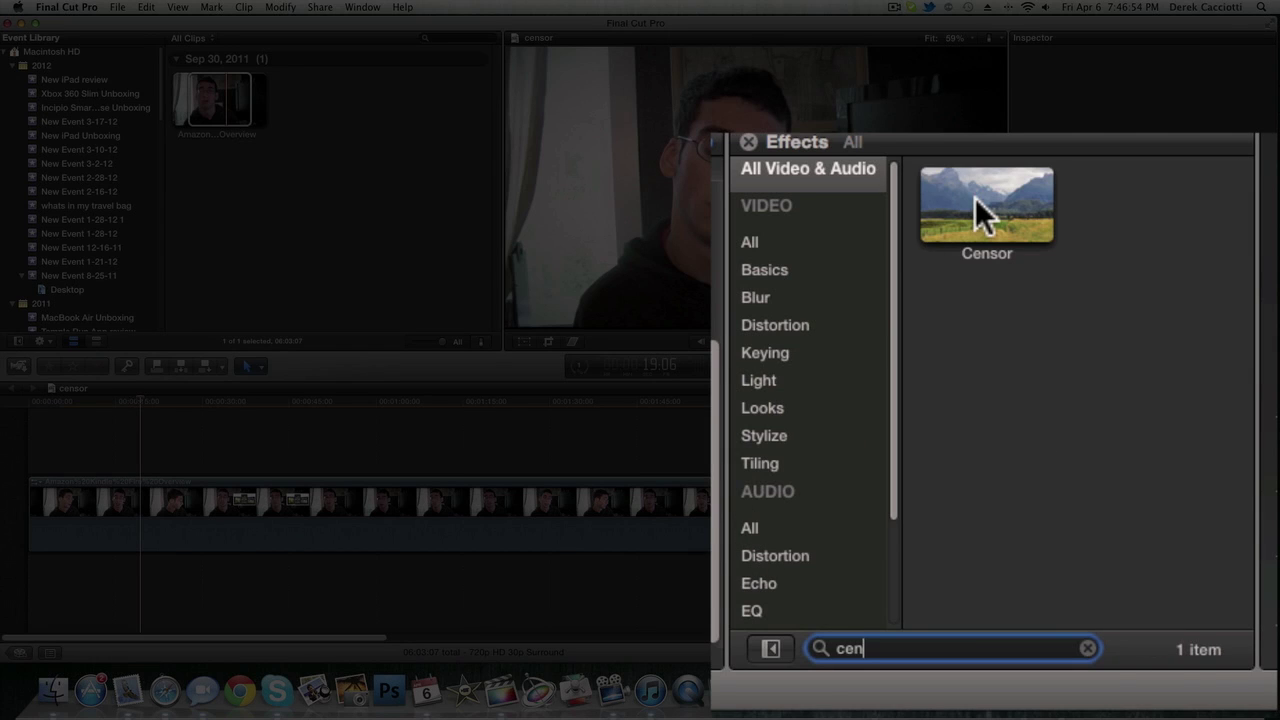
{"action": "left_click_drag", "start_coordinate": [985, 215], "coordinate": [45, 515]}
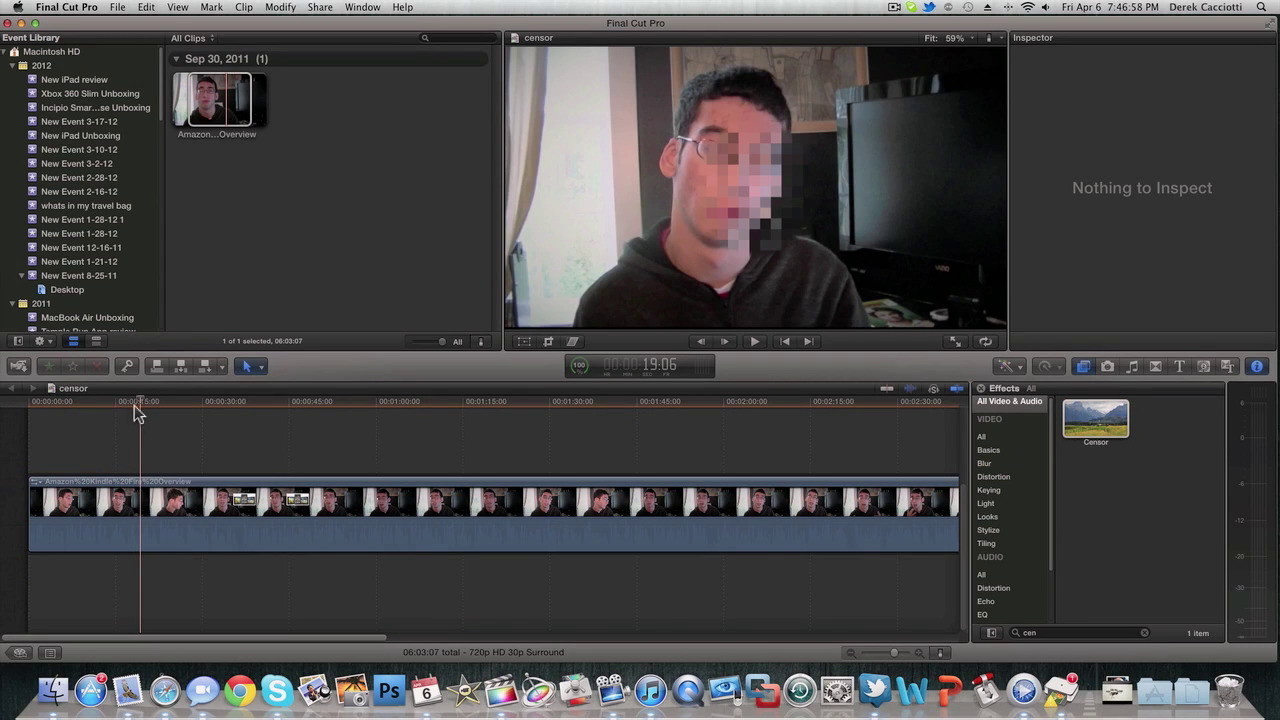
{"action": "left_click_drag", "start_coordinate": [143, 405], "coordinate": [31, 414]}
Centre the censor circle on the speaker's face, trying the Blur and Darken methods.
{"action": "left_click", "coordinate": [370, 500]}
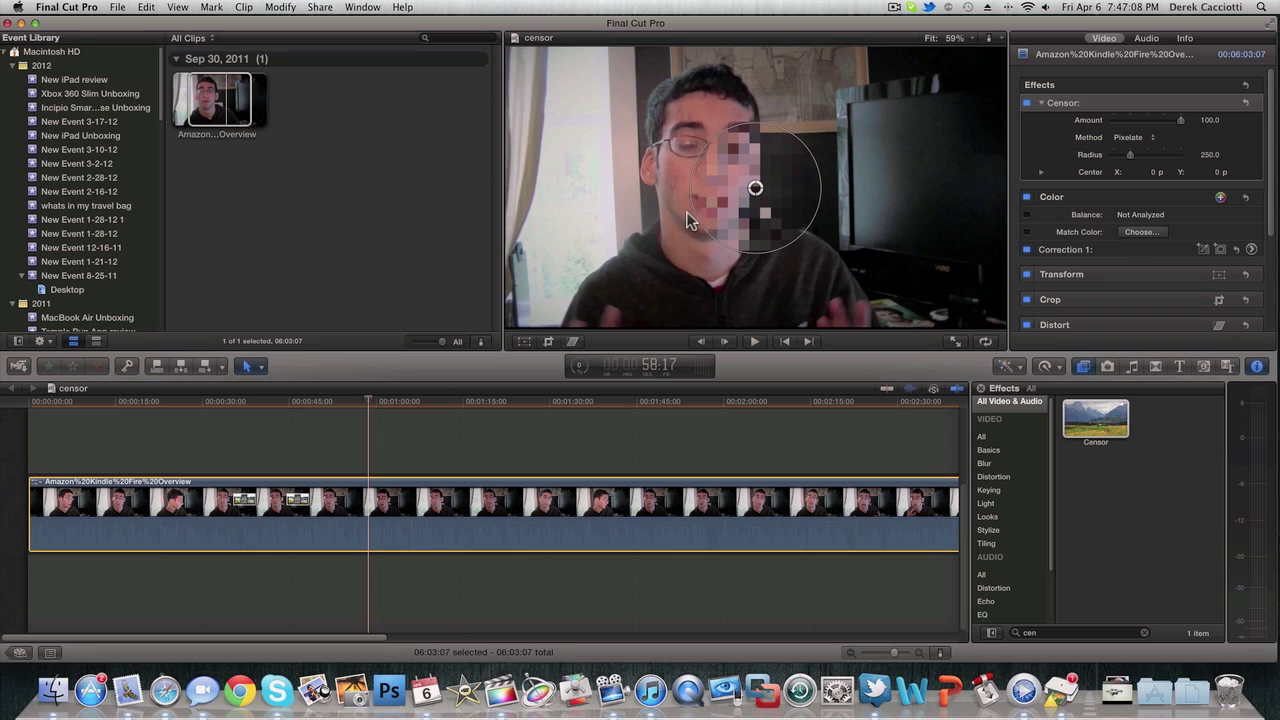
{"action": "left_click_drag", "start_coordinate": [755, 192], "coordinate": [699, 158]}
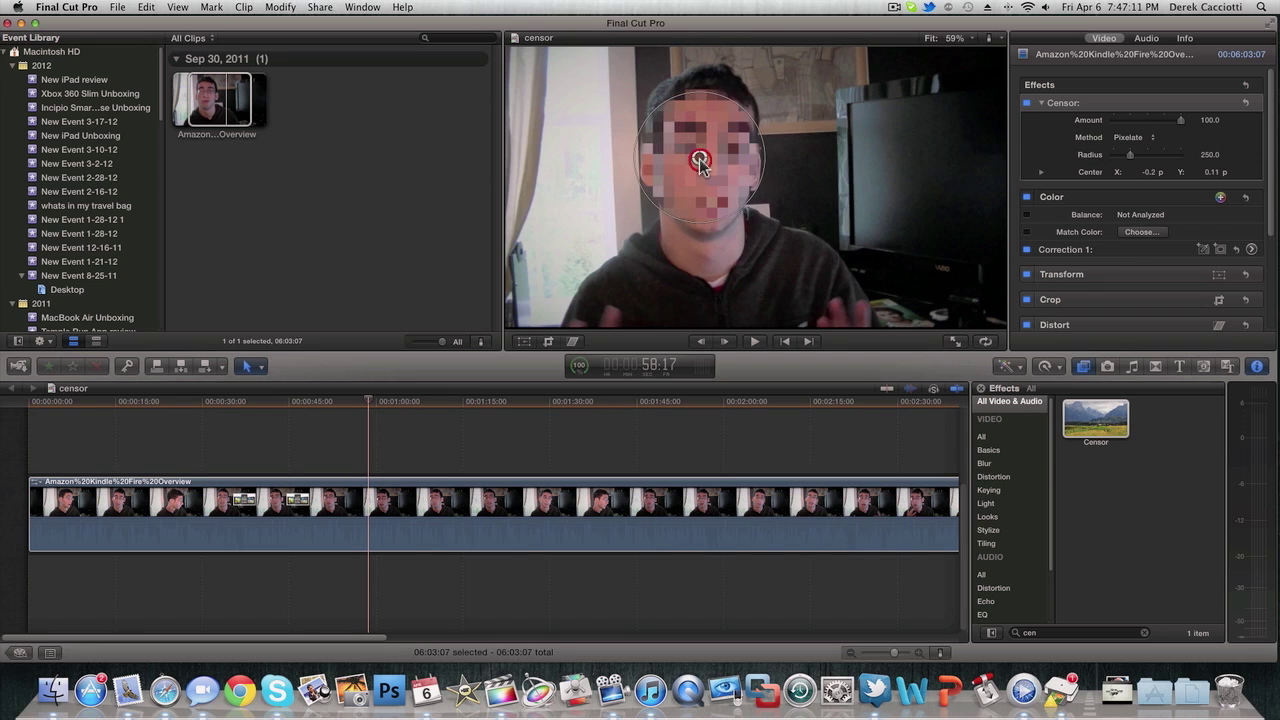
{"action": "left_click", "coordinate": [1130, 137]}
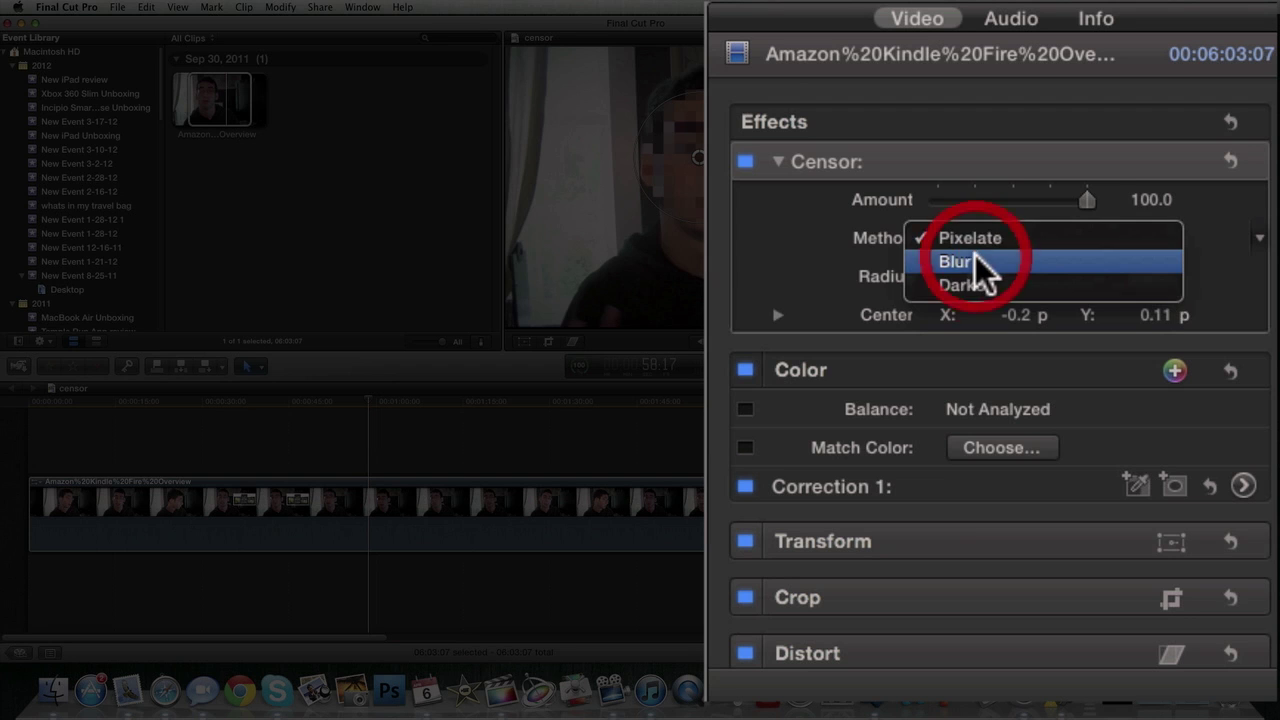
{"action": "left_click", "coordinate": [975, 264]}
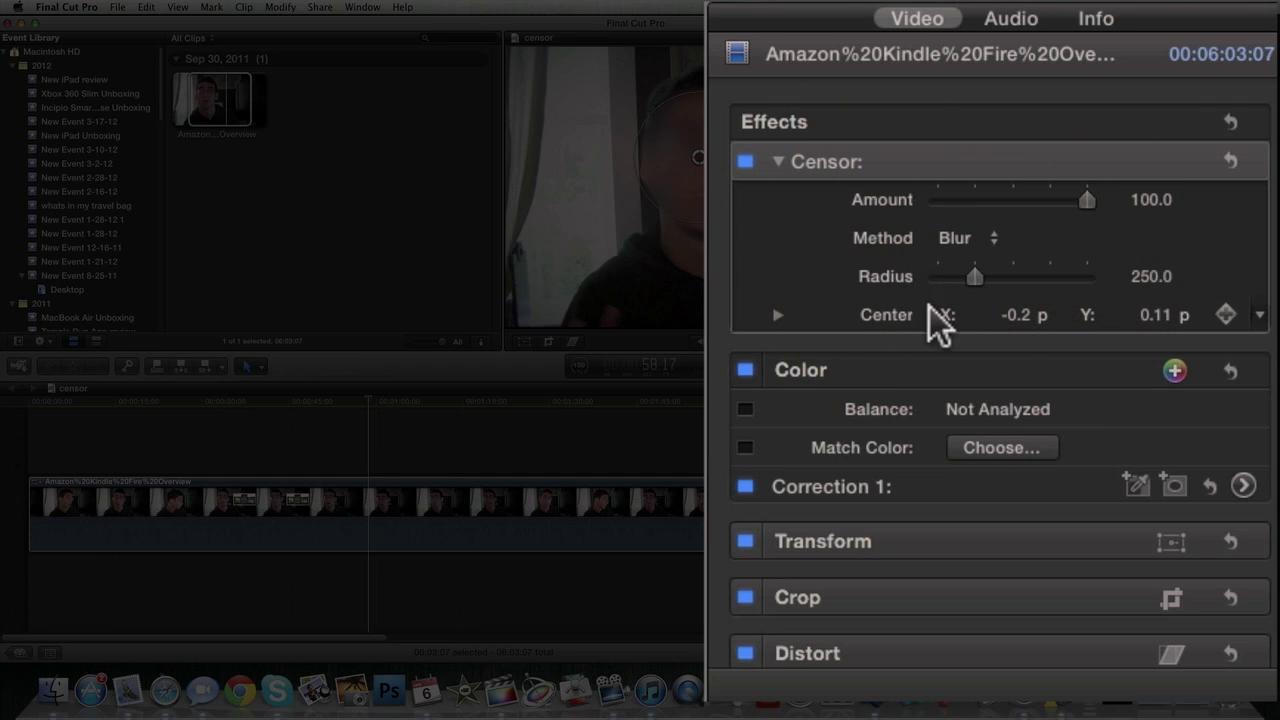
{"action": "left_click_drag", "start_coordinate": [1133, 157], "coordinate": [1138, 147]}
{"action": "left_click", "coordinate": [1128, 138]}
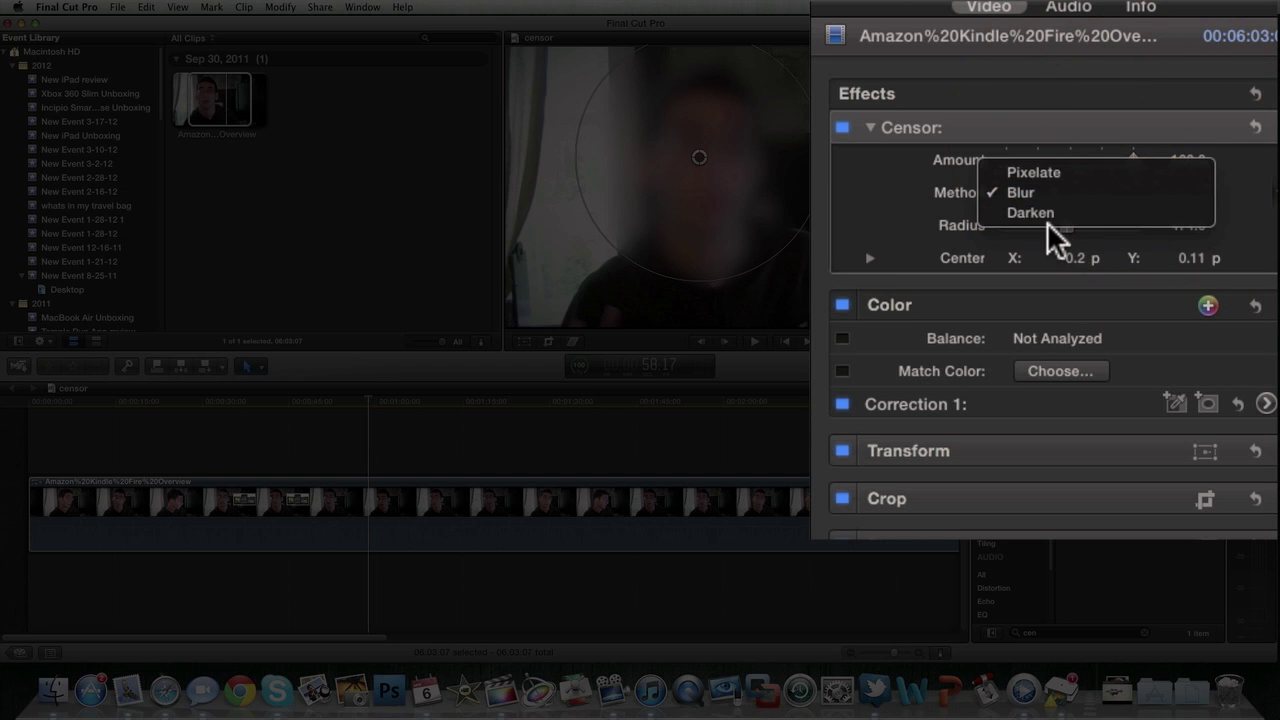
{"action": "left_click", "coordinate": [1048, 214]}
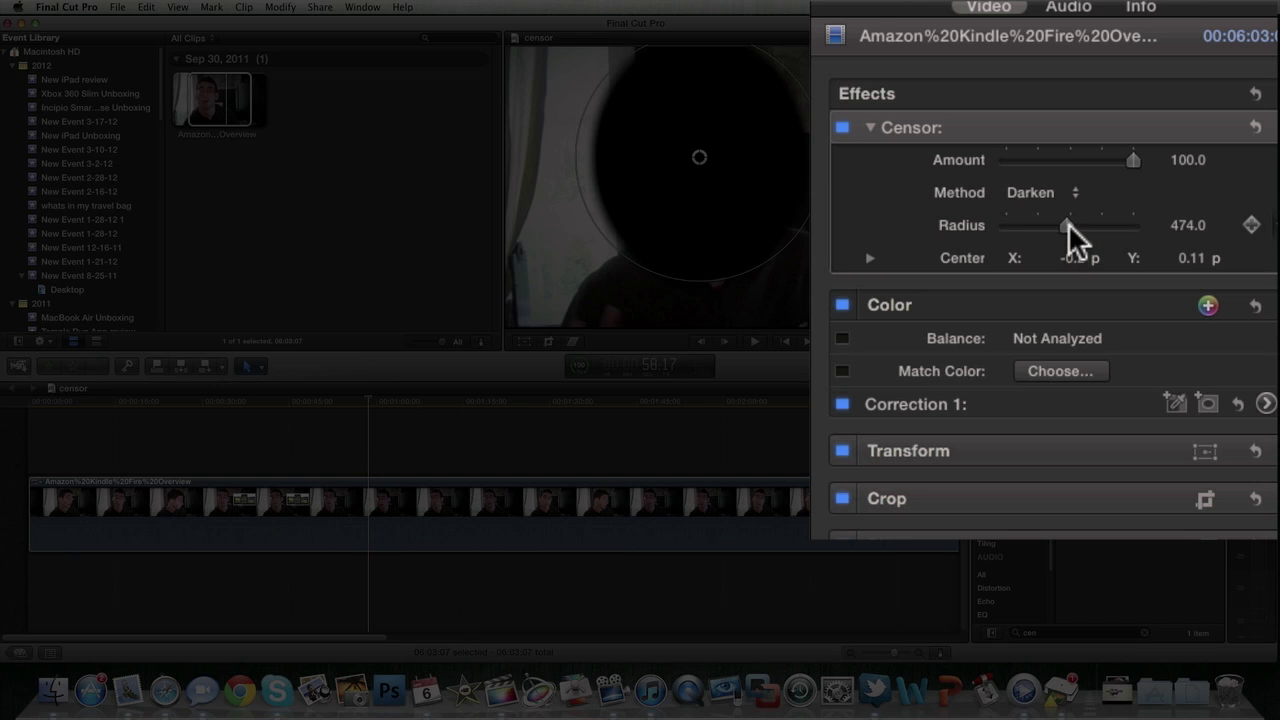
{"action": "left_click_drag", "start_coordinate": [1143, 158], "coordinate": [1124, 162]}
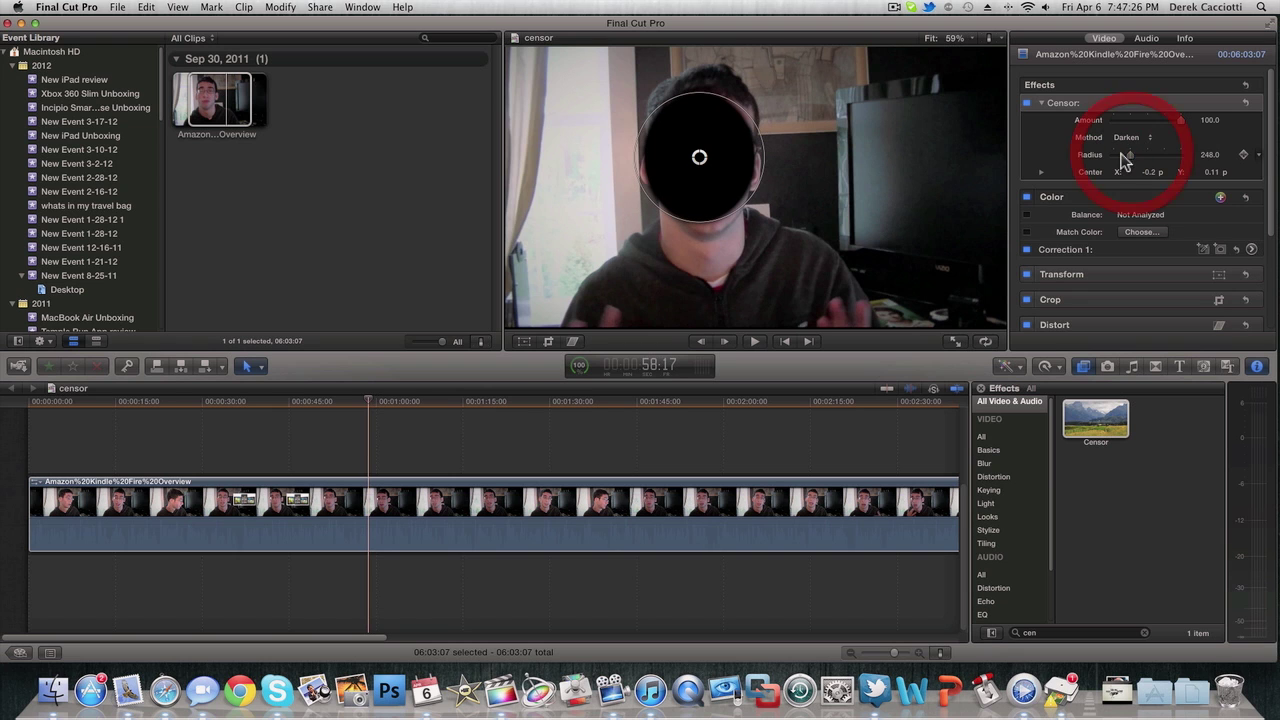
Switch the Censor method to Pixelate, widen the radius to 376, and nudge the centre right.
{"action": "left_click", "coordinate": [1125, 137]}
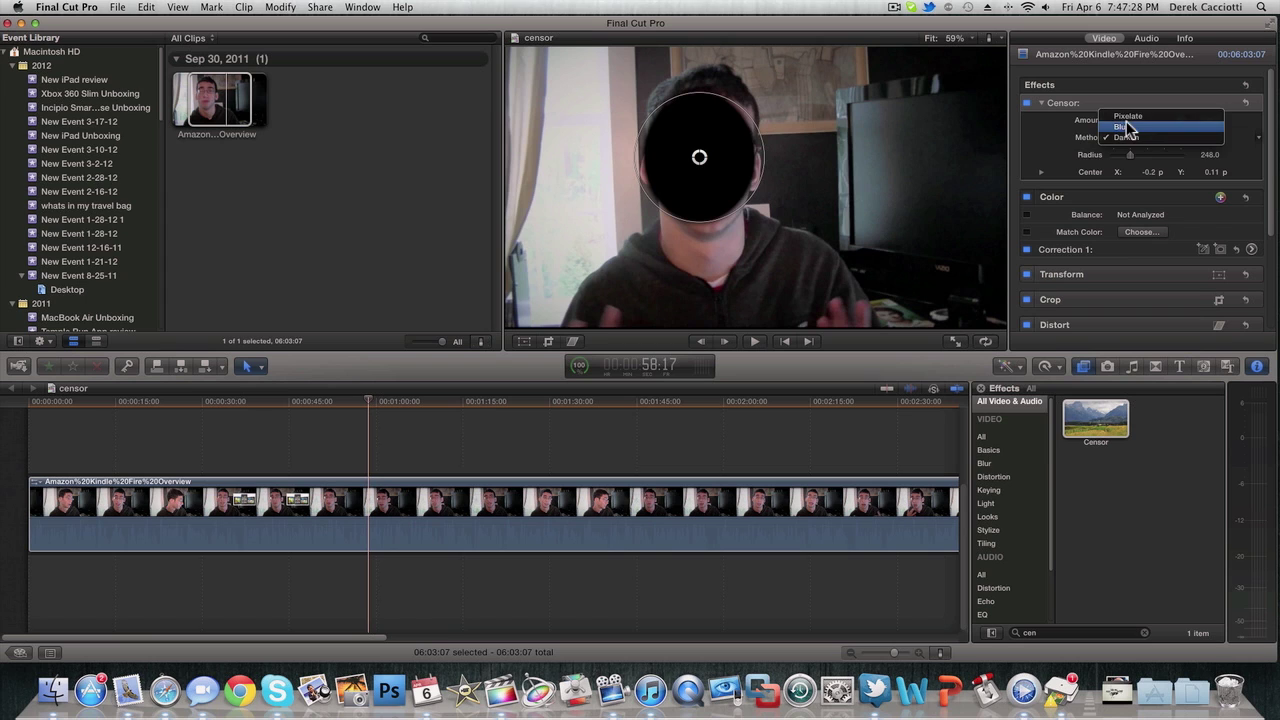
{"action": "left_click", "coordinate": [1128, 117]}
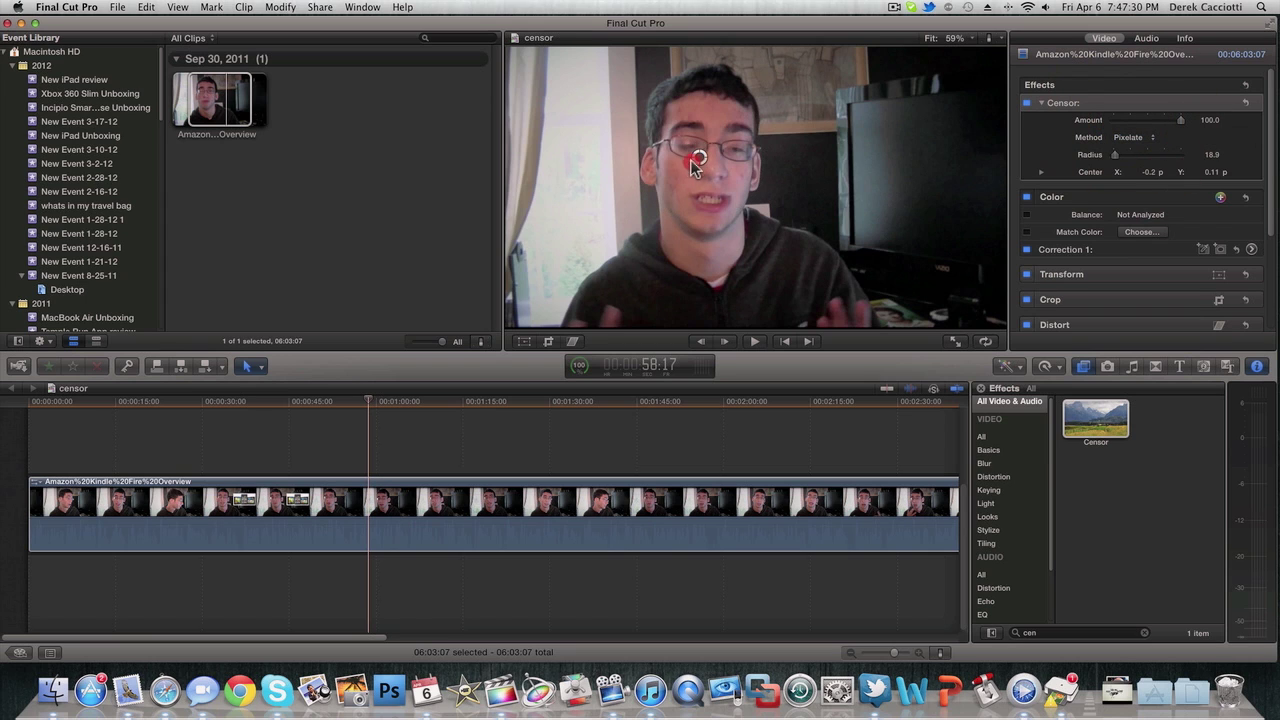
{"action": "left_click_drag", "start_coordinate": [671, 168], "coordinate": [645, 175]}
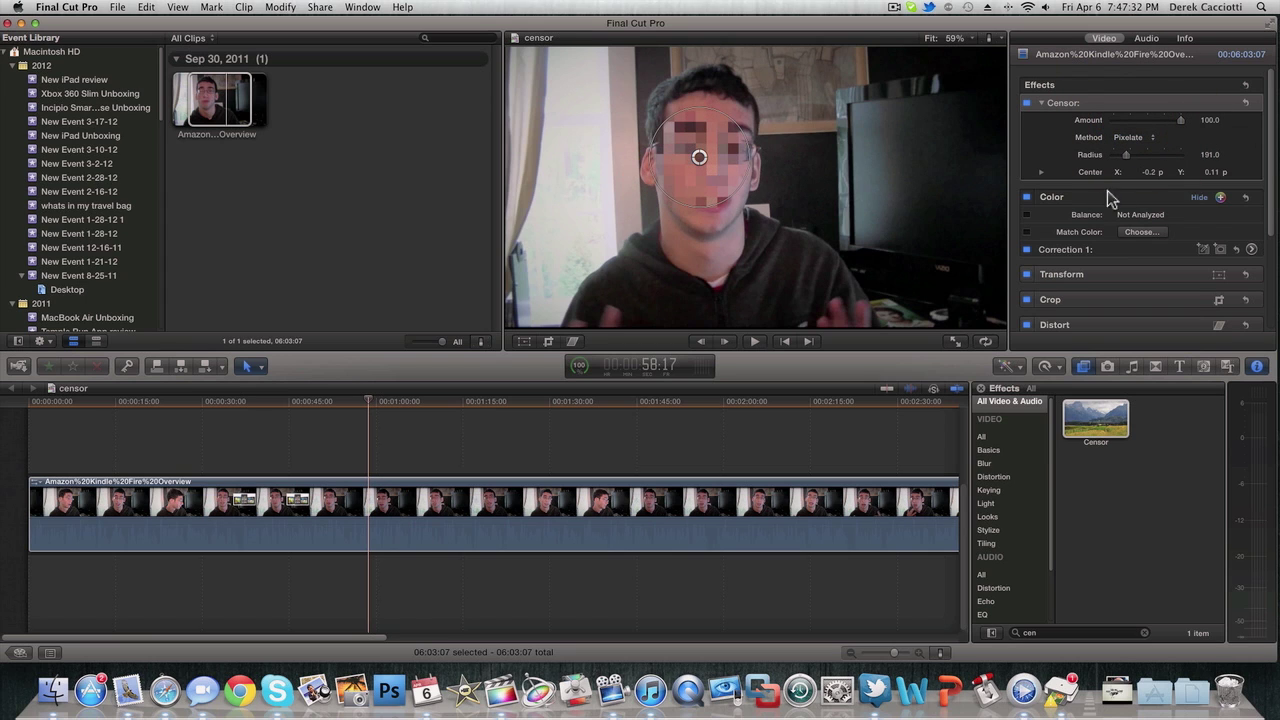
{"action": "left_click", "coordinate": [1128, 156]}
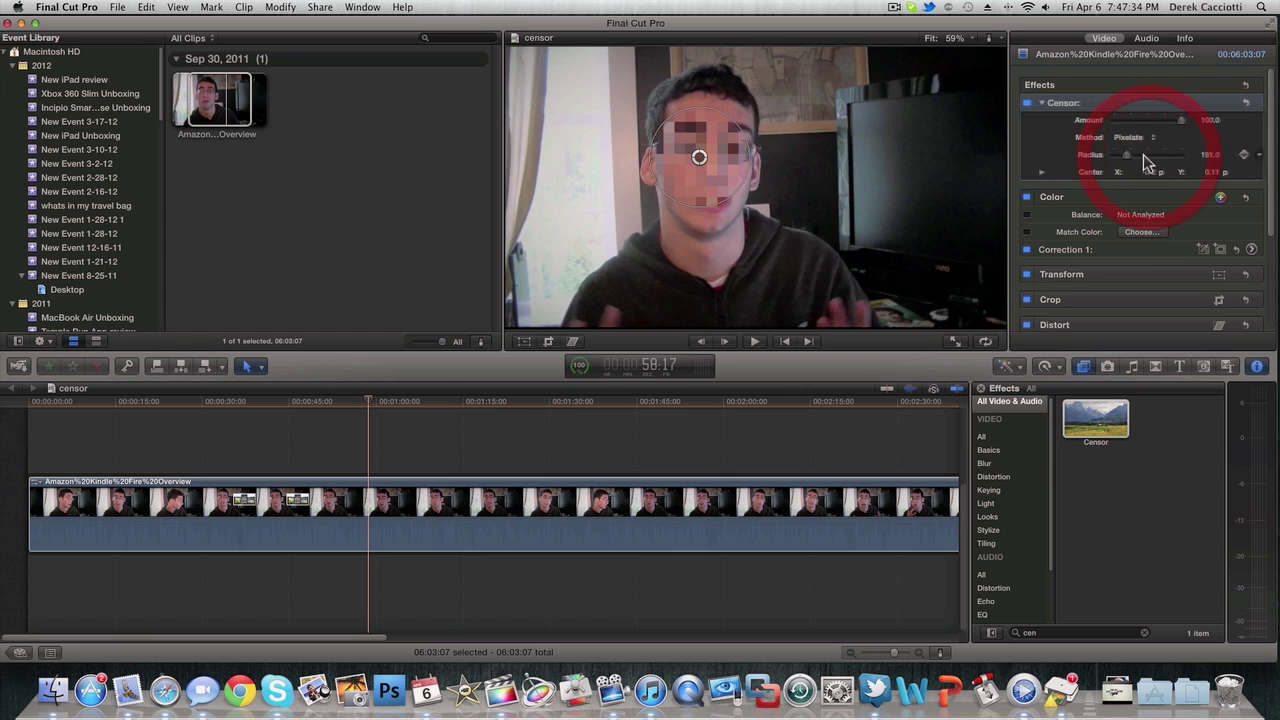
{"action": "left_click_drag", "start_coordinate": [1130, 160], "coordinate": [1140, 158]}
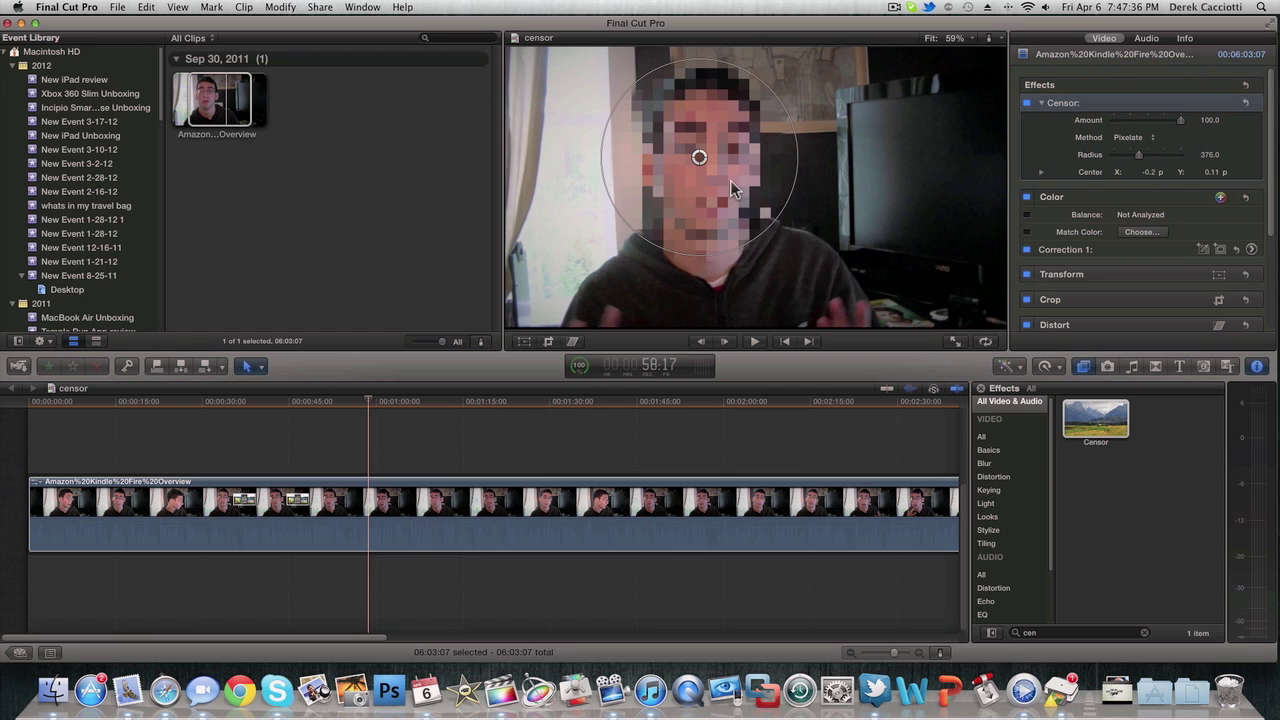
{"action": "left_click_drag", "start_coordinate": [700, 159], "coordinate": [709, 158]}
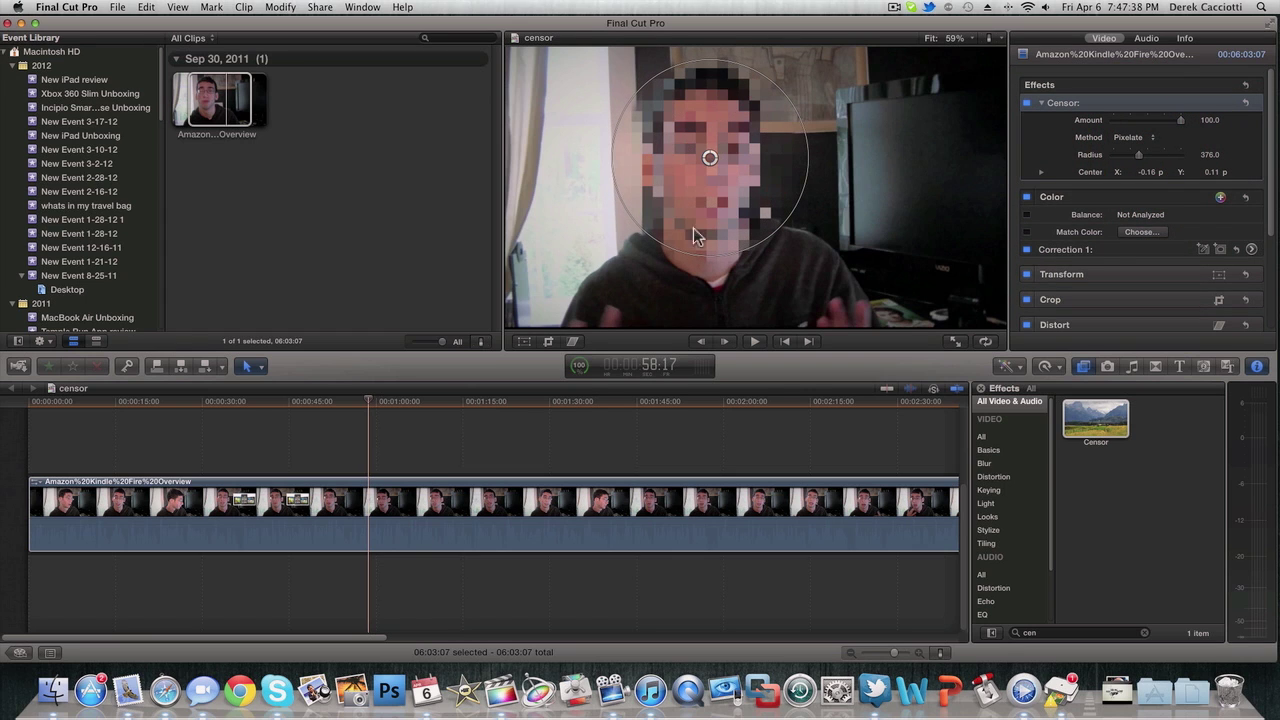
{"action": "left_click_drag", "start_coordinate": [371, 399], "coordinate": [2, 438]}
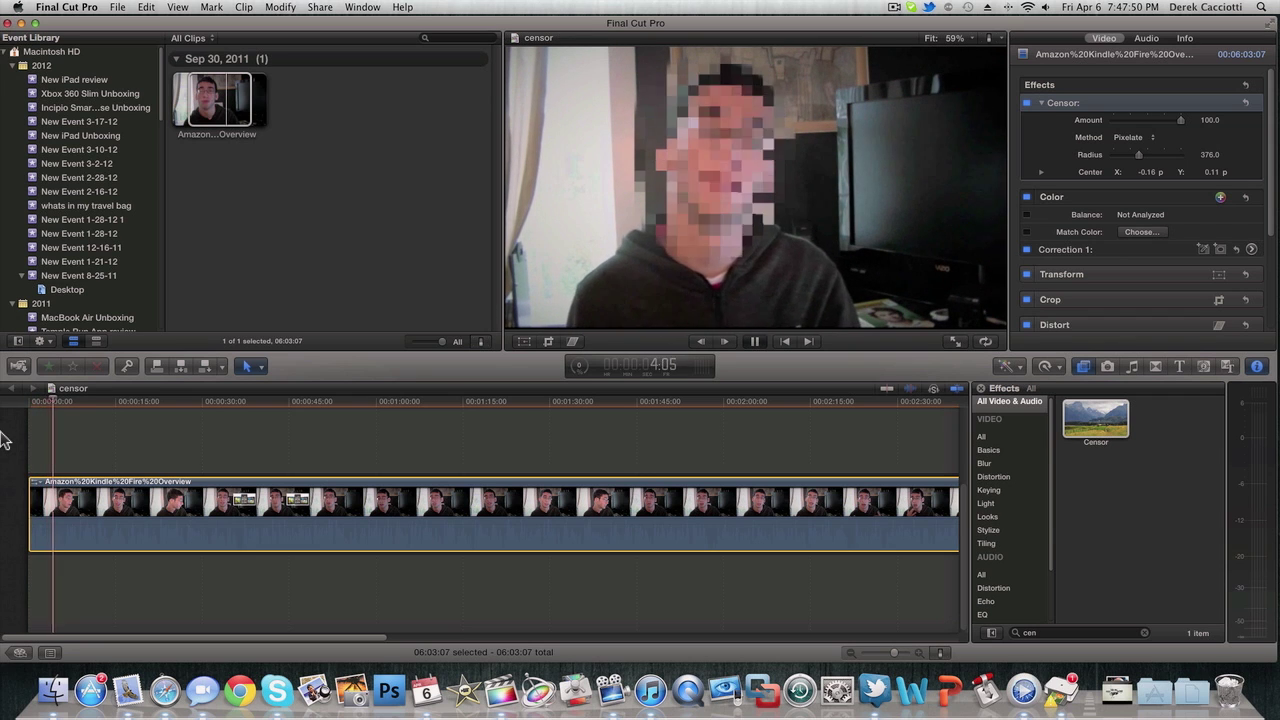
Play and skim the clip from about 22 seconds to its end, checking the pixelation holds.
{"action": "left_click", "coordinate": [84, 398]}
{"action": "left_click", "coordinate": [157, 404]}
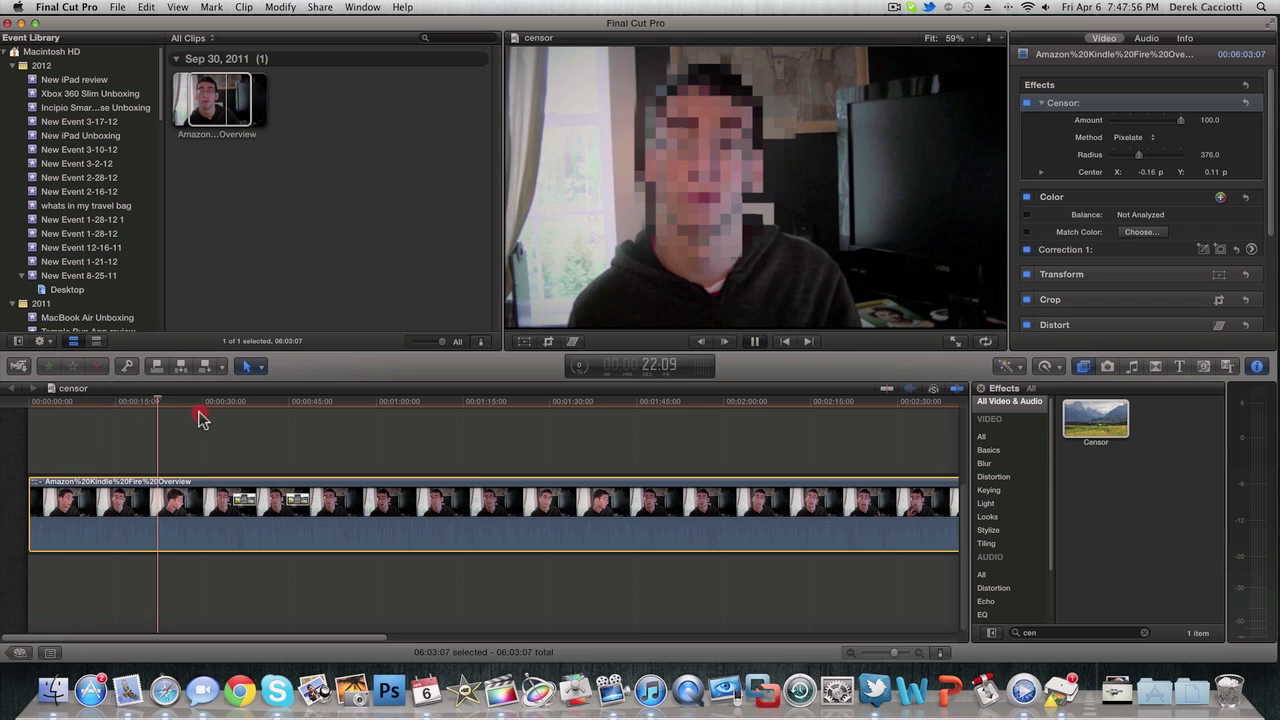
{"action": "left_click", "coordinate": [207, 406]}
{"action": "left_click_drag", "start_coordinate": [281, 417], "coordinate": [391, 414]}
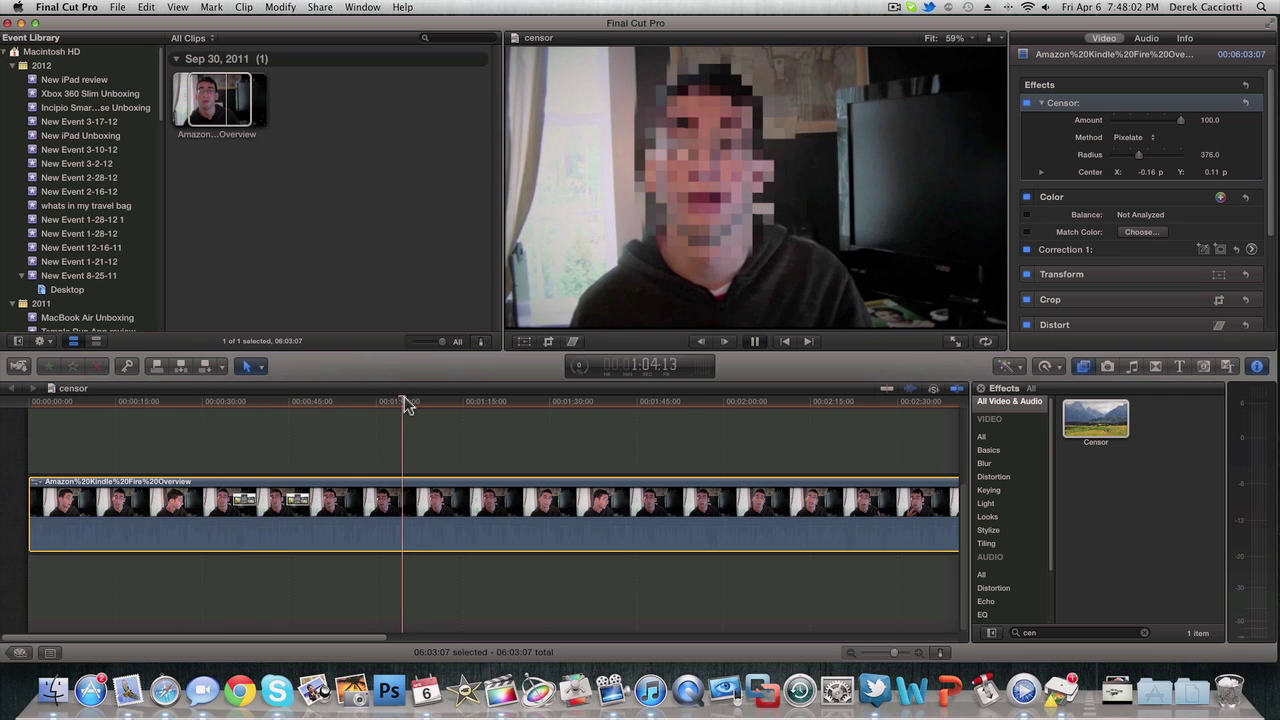
{"action": "left_click_drag", "start_coordinate": [592, 399], "coordinate": [965, 435]}
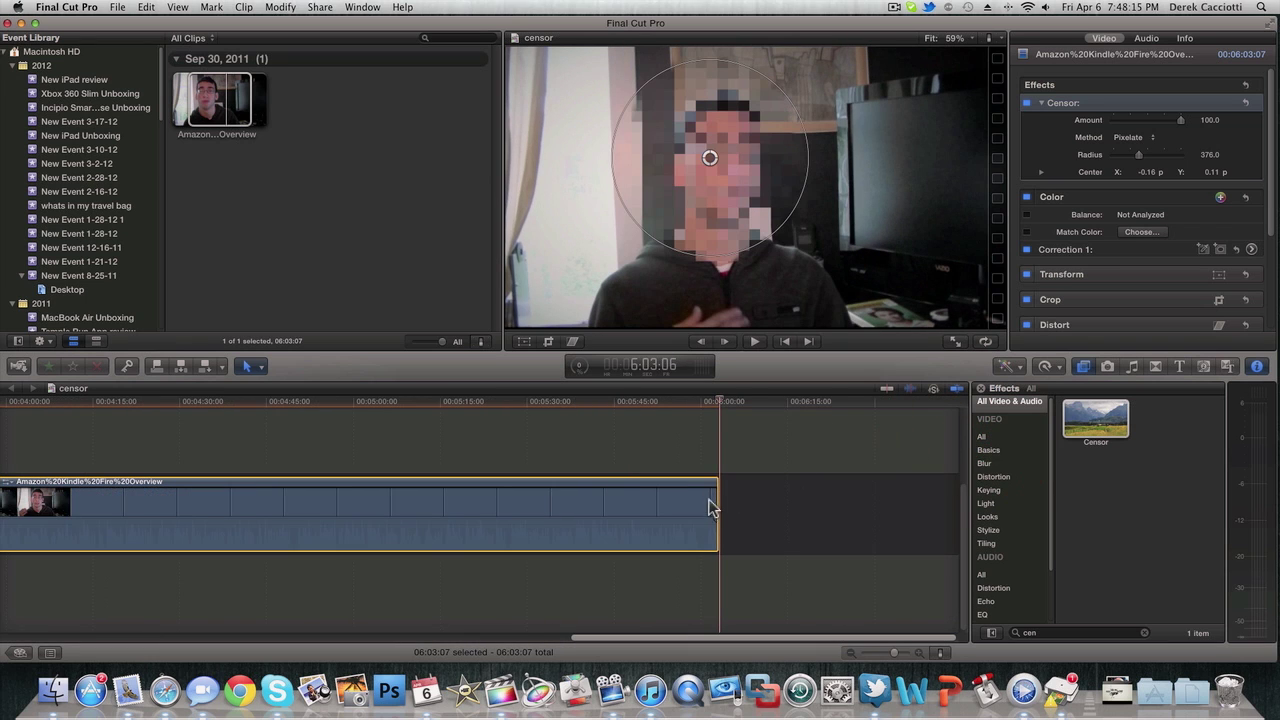
Add an audio fade-out at the clip's end and trim the clip from its end.
{"action": "left_click_drag", "start_coordinate": [714, 518], "coordinate": [486, 530]}
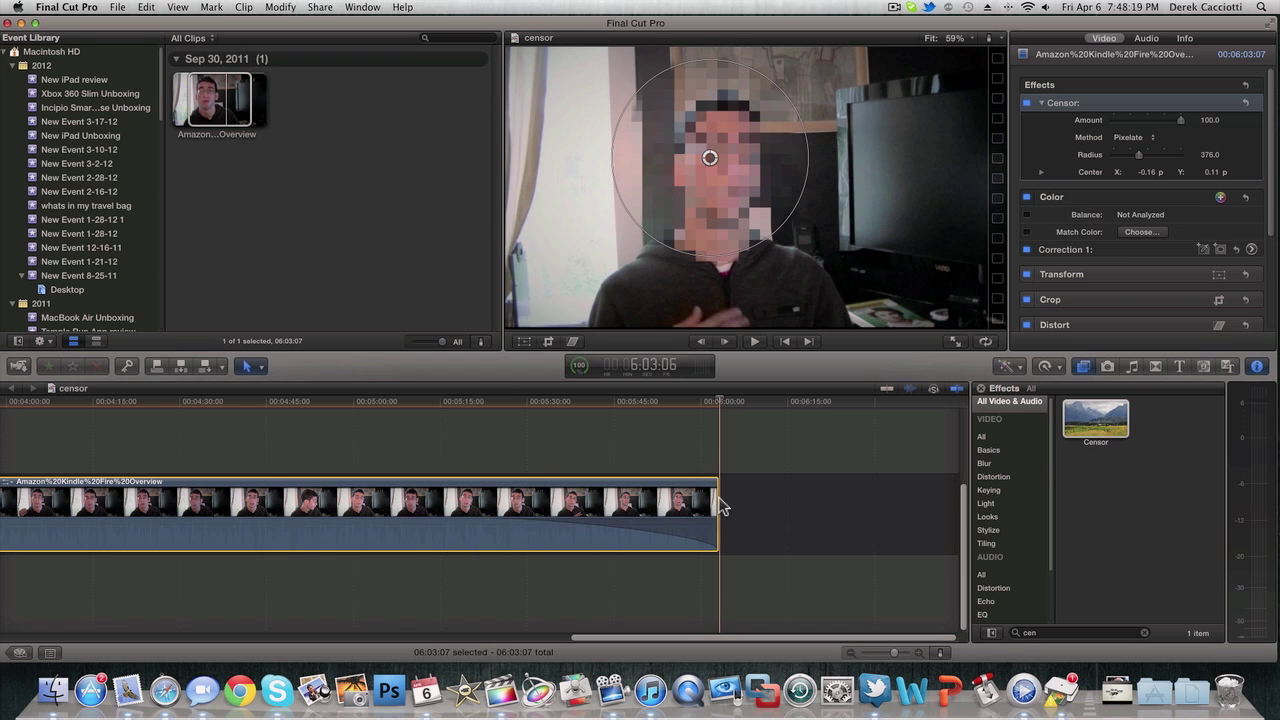
{"action": "right_click", "coordinate": [712, 502]}
{"action": "left_click", "coordinate": [710, 500]}
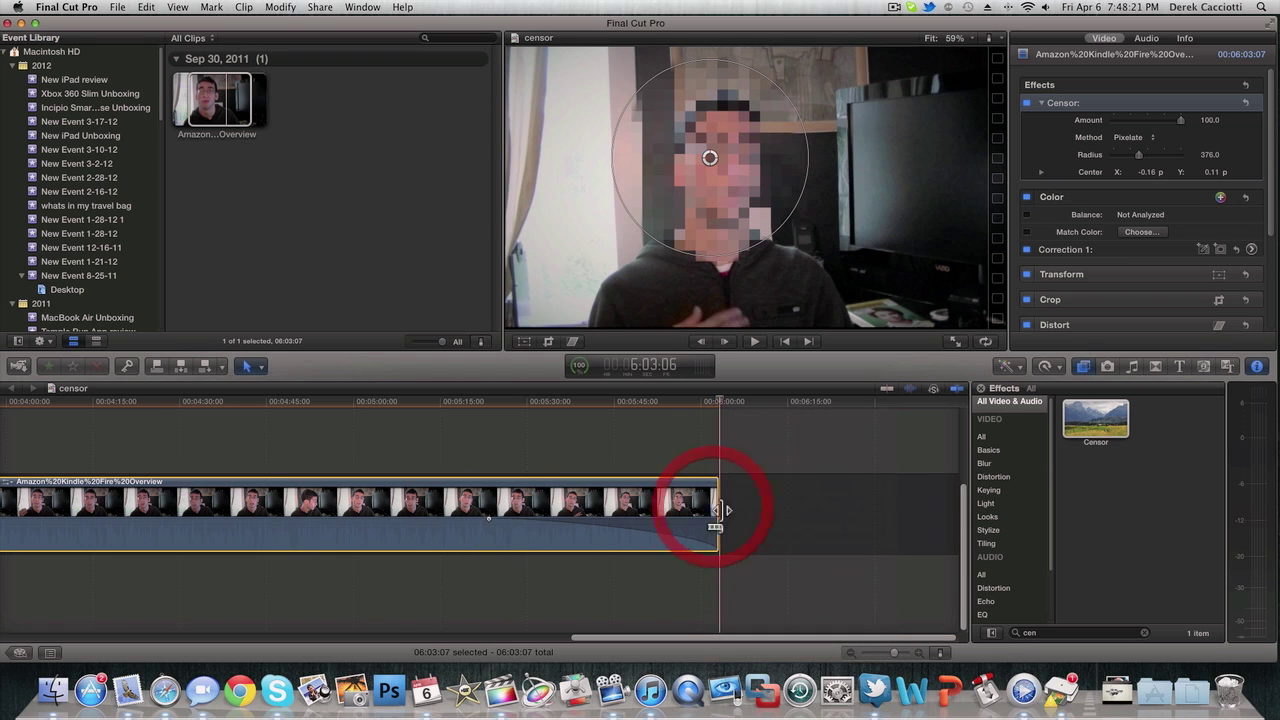
{"action": "left_click_drag", "start_coordinate": [718, 508], "coordinate": [28, 531]}
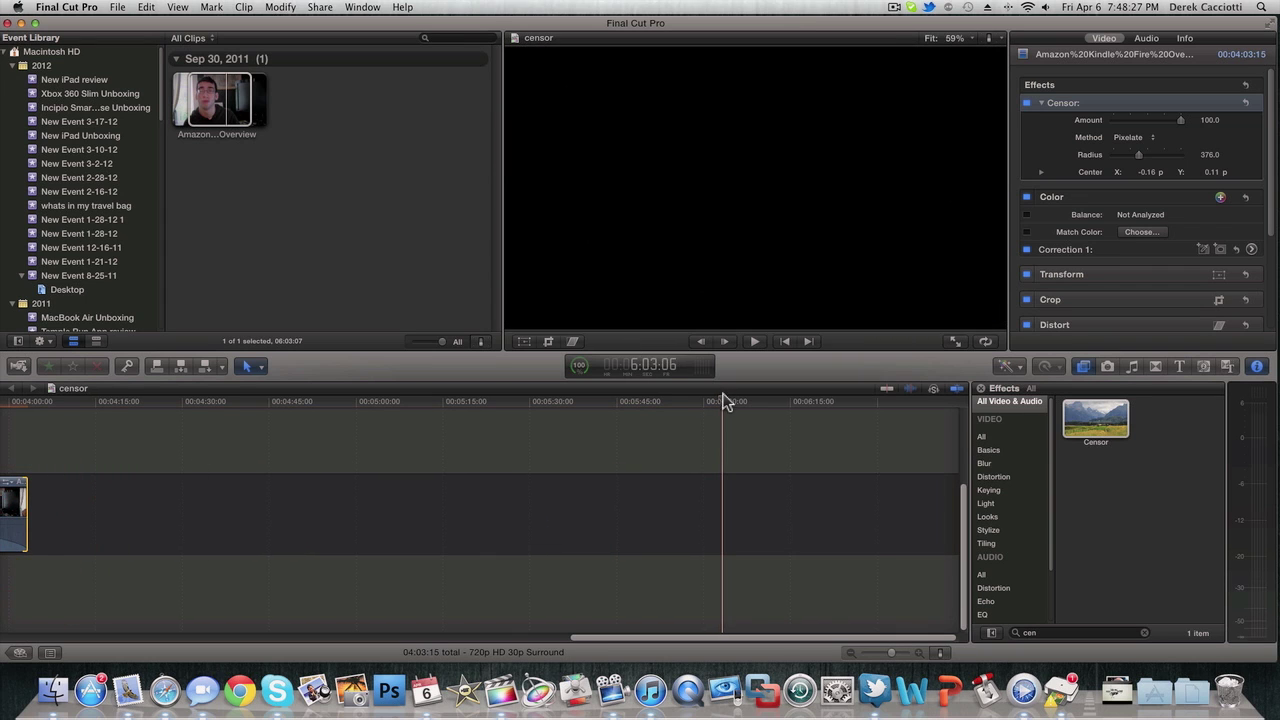
{"action": "left_click", "coordinate": [703, 410]}
{"action": "left_click_drag", "start_coordinate": [703, 410], "coordinate": [10, 498]}
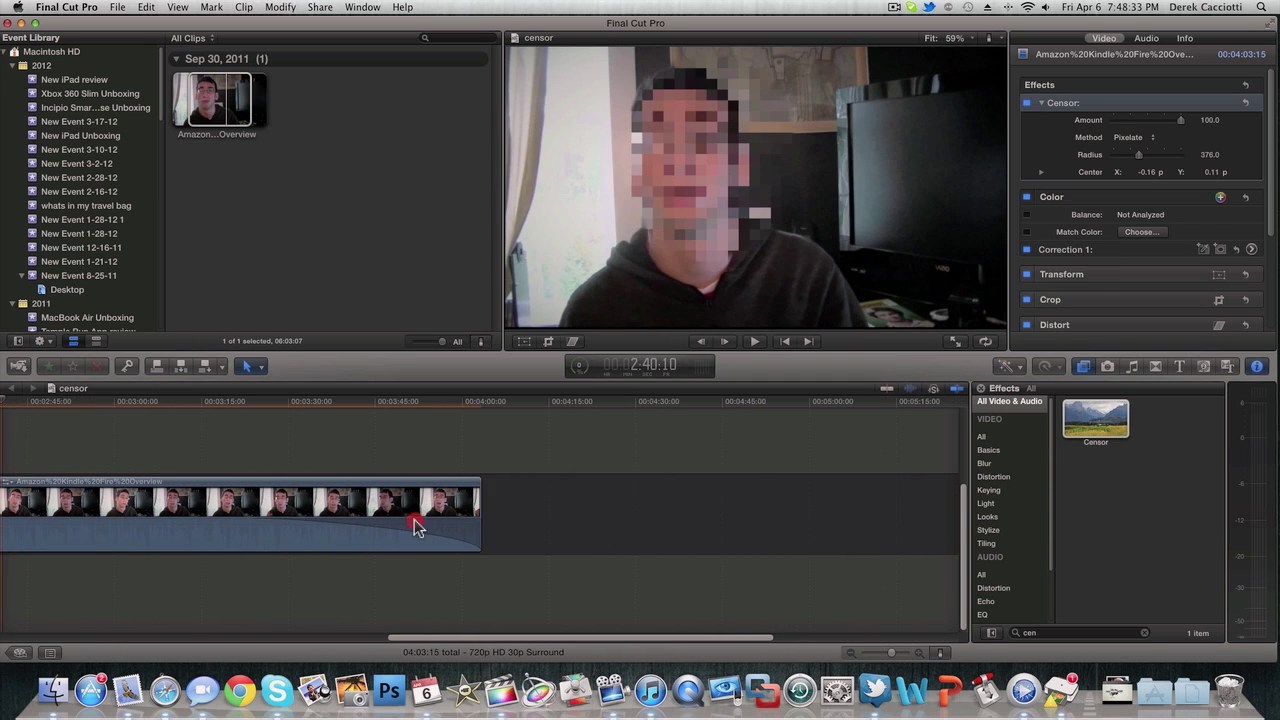
Adjust the clip's end edge until the project runs 38:05.
{"action": "left_click", "coordinate": [372, 519]}
{"action": "left_click_drag", "start_coordinate": [478, 509], "coordinate": [36, 498]}
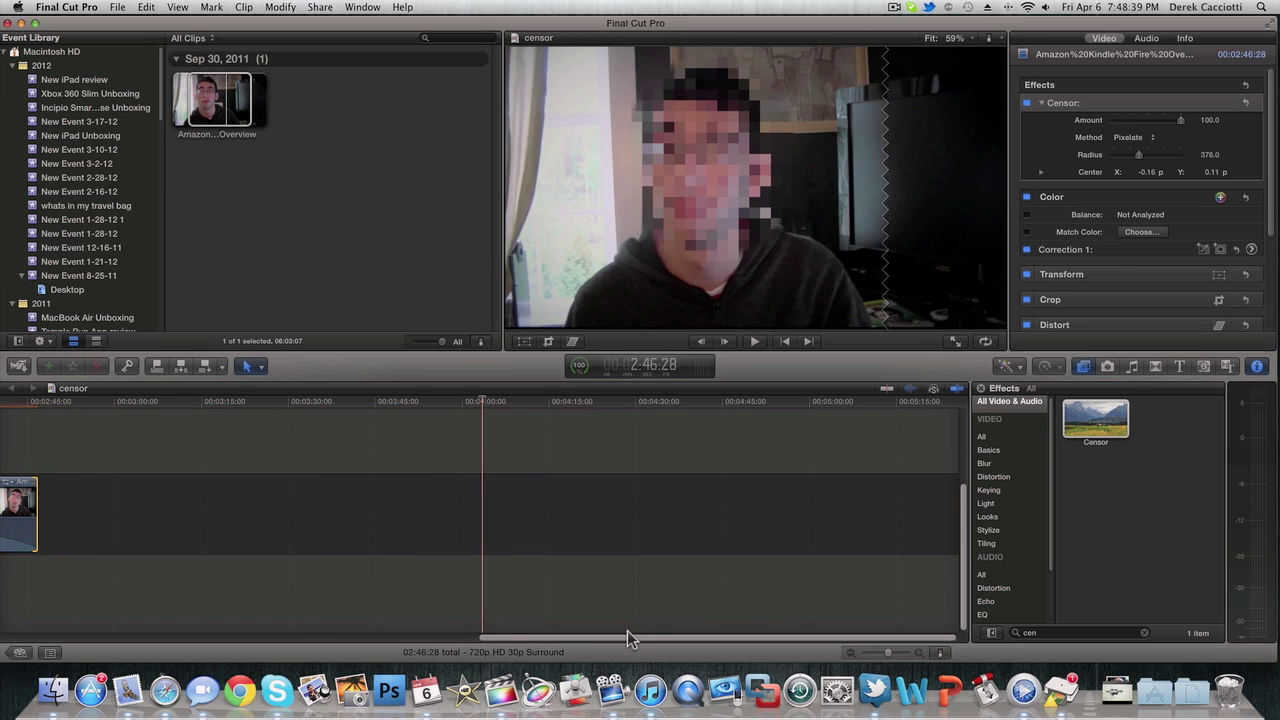
{"action": "left_click_drag", "start_coordinate": [627, 638], "coordinate": [160, 639]}
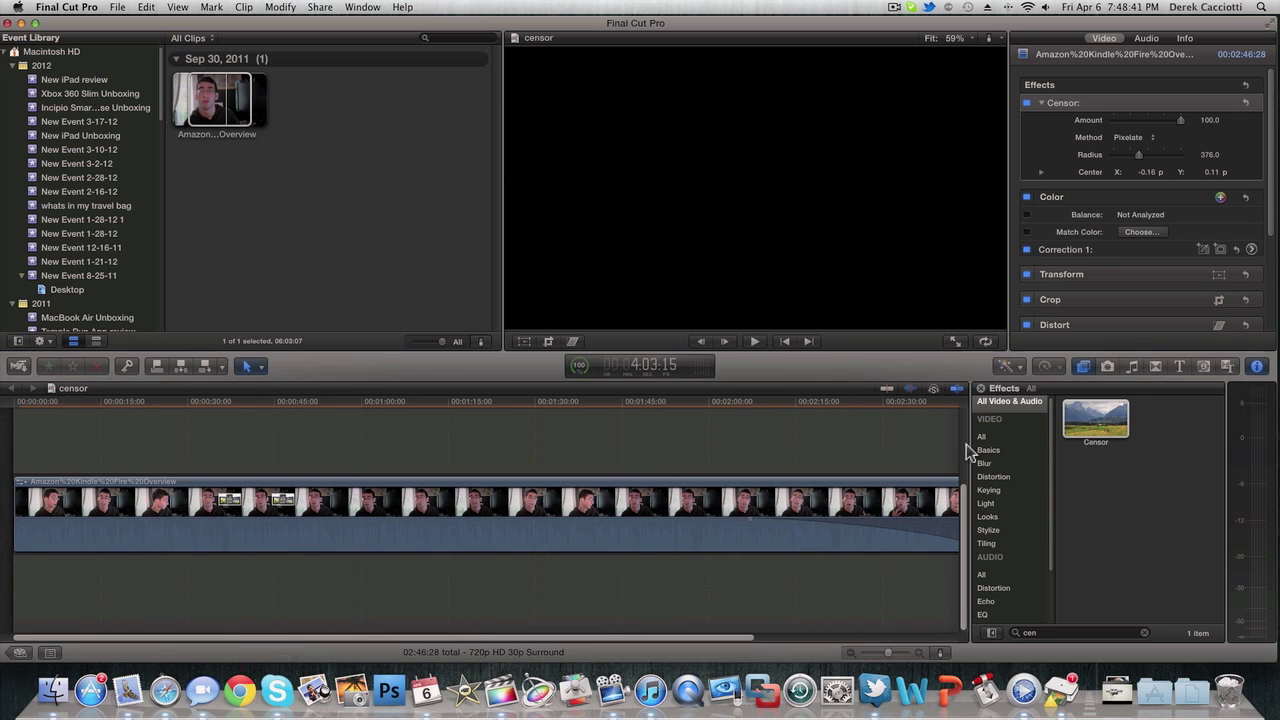
{"action": "left_click_drag", "start_coordinate": [754, 640], "coordinate": [843, 614]}
{"action": "left_click_drag", "start_coordinate": [826, 527], "coordinate": [278, 601]}
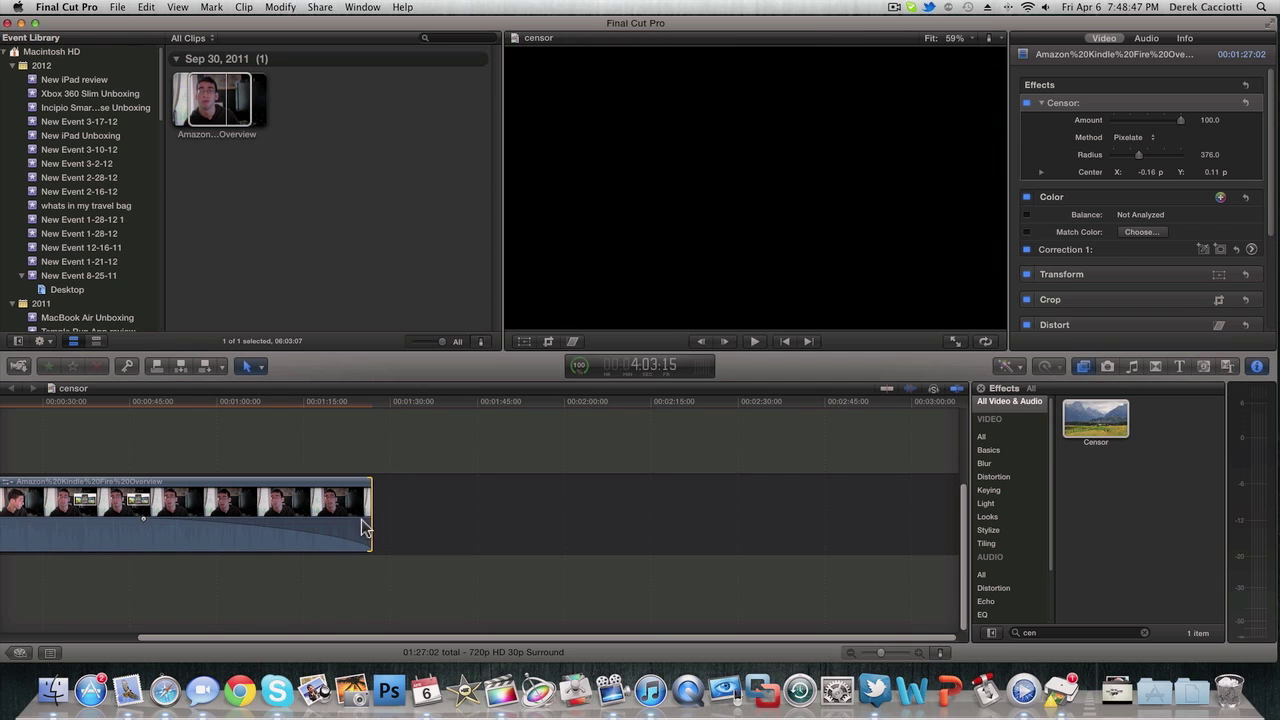
{"action": "left_click_drag", "start_coordinate": [366, 519], "coordinate": [37, 640]}
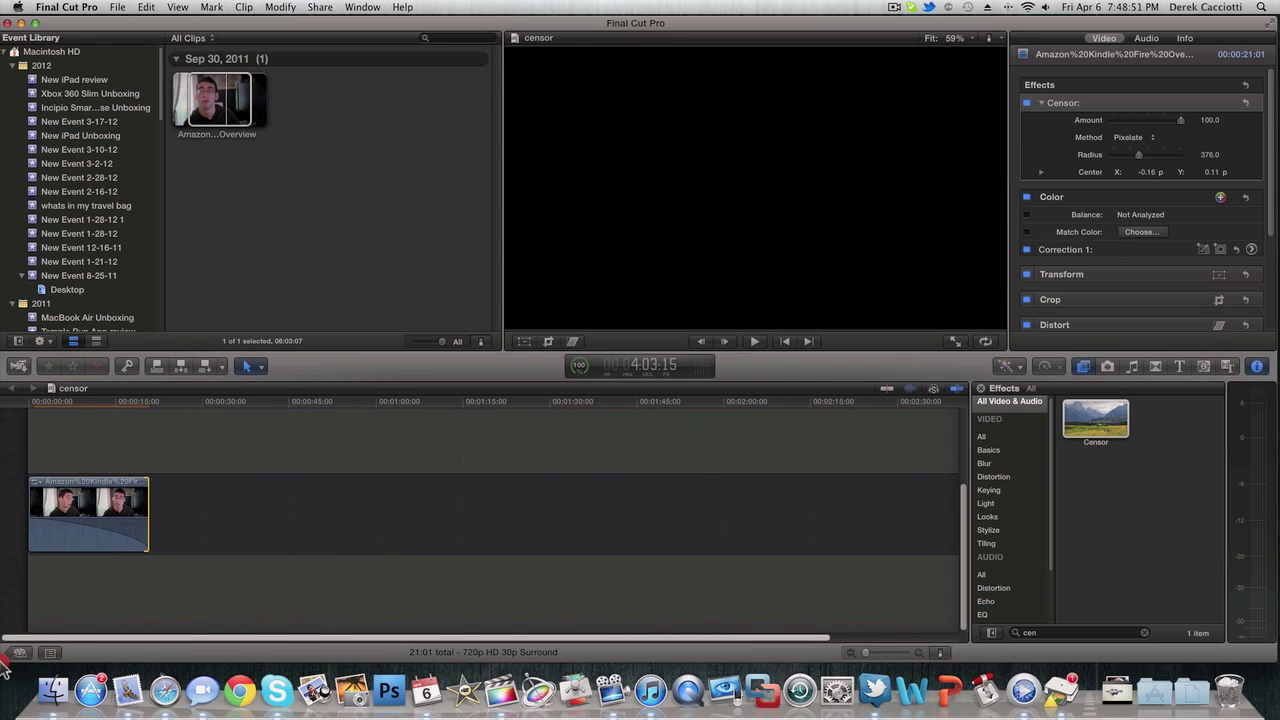
{"action": "left_click_drag", "start_coordinate": [148, 523], "coordinate": [247, 523]}
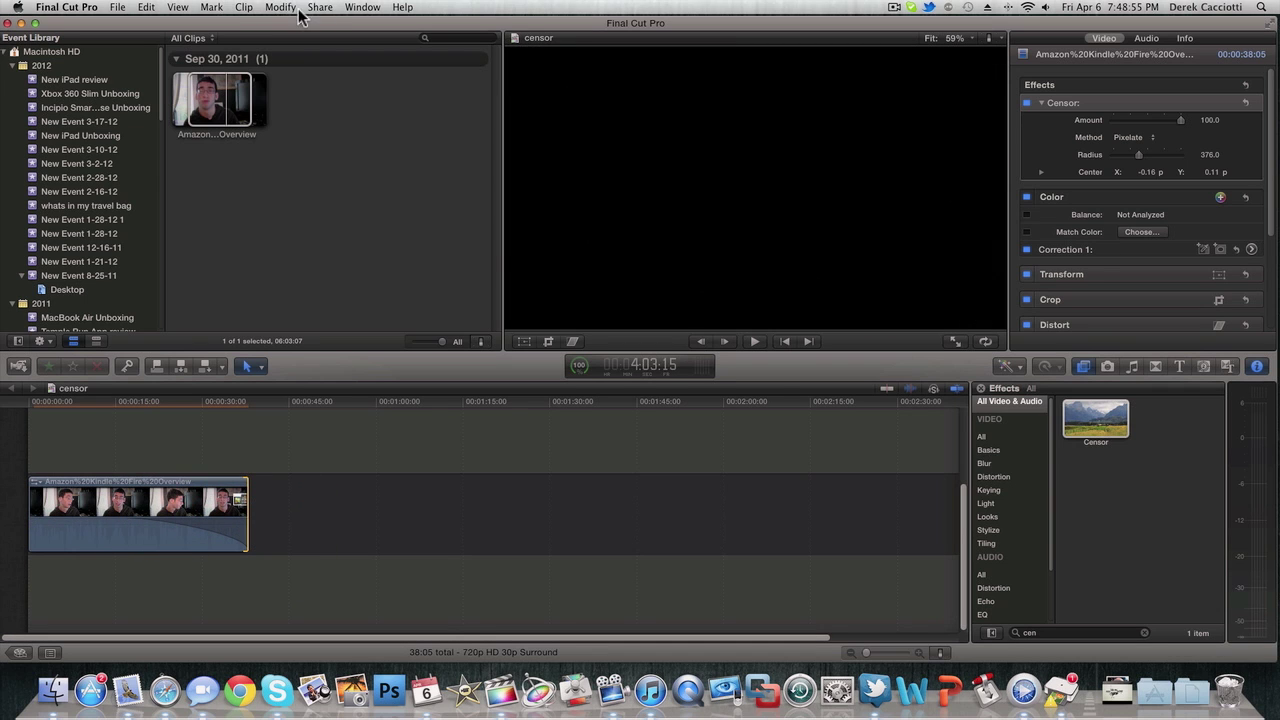
Export the project via Export Media with H.264 video and audio as censor on the Desktop.
{"action": "left_click", "coordinate": [314, 8]}
{"action": "left_click", "coordinate": [382, 172]}
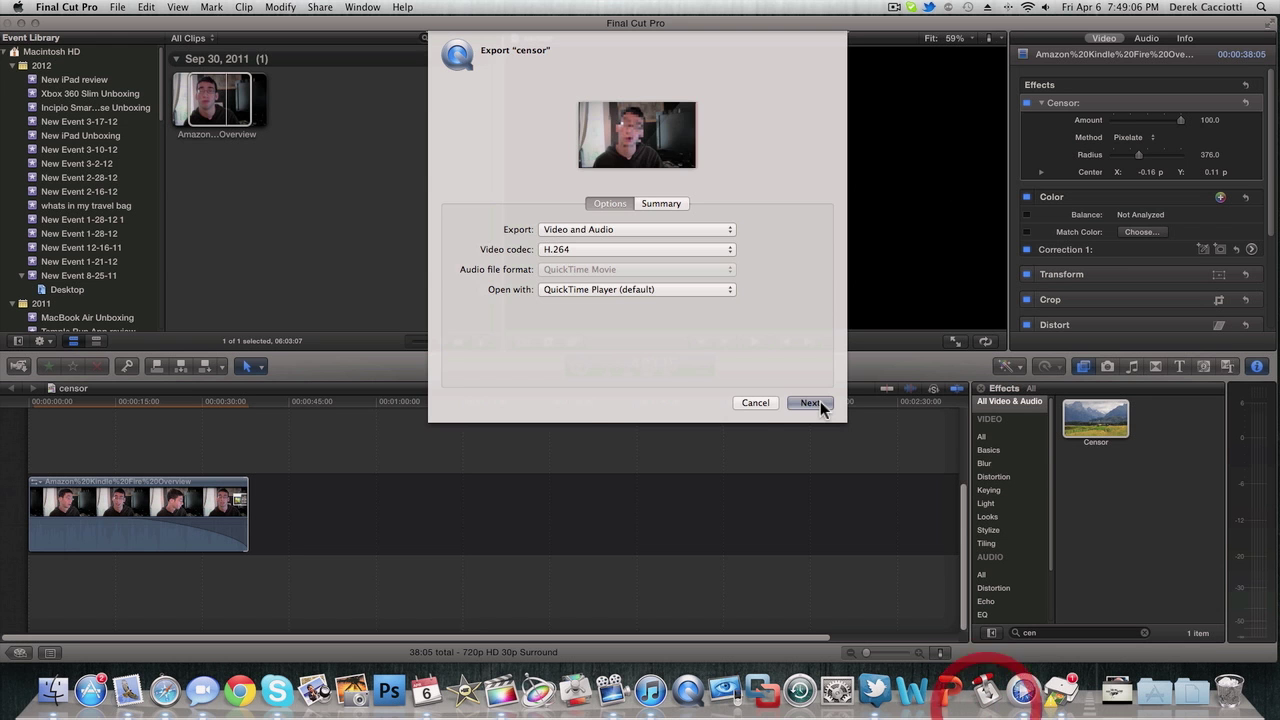
{"action": "left_click", "coordinate": [996, 708]}
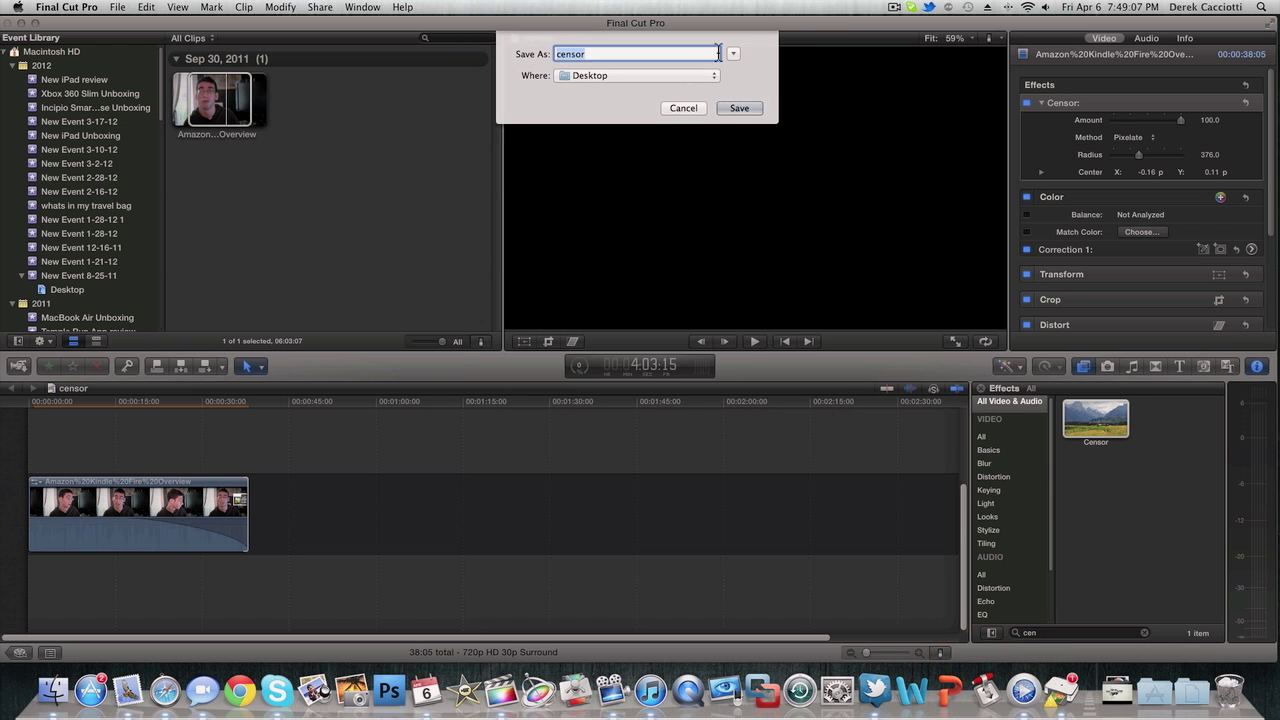
{"action": "left_click", "coordinate": [683, 108]}
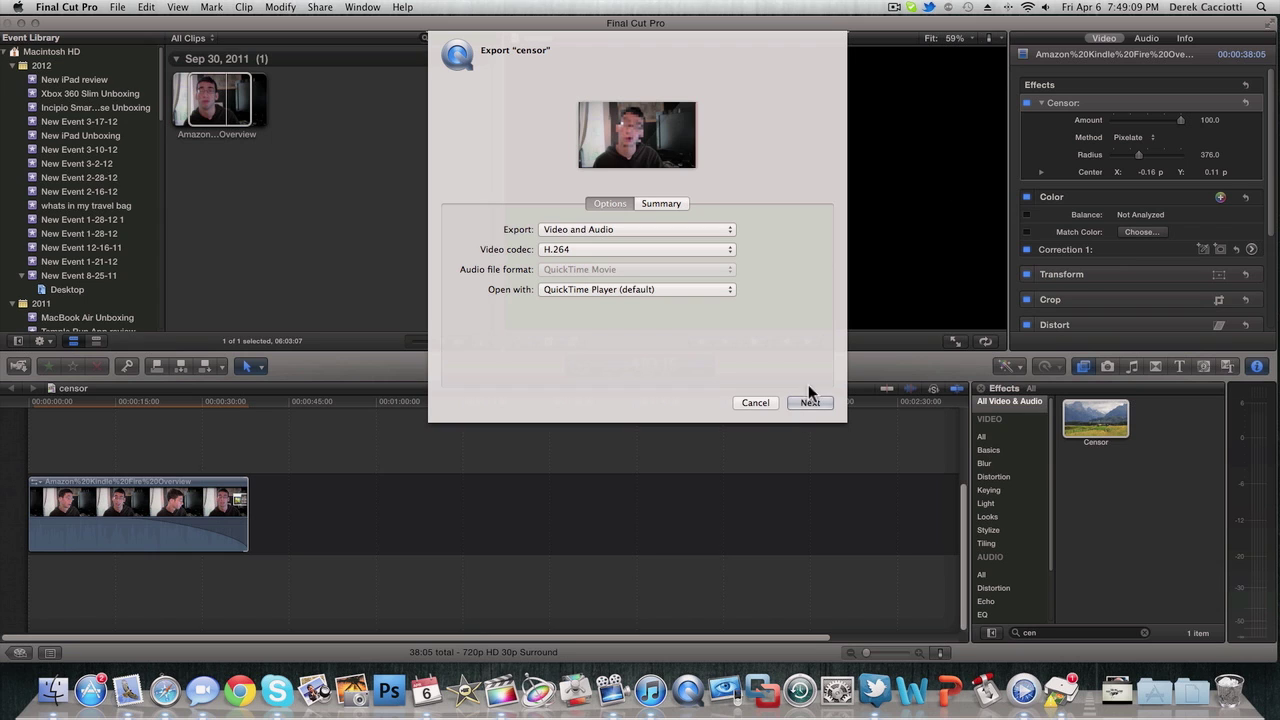
{"action": "left_click", "coordinate": [809, 404]}
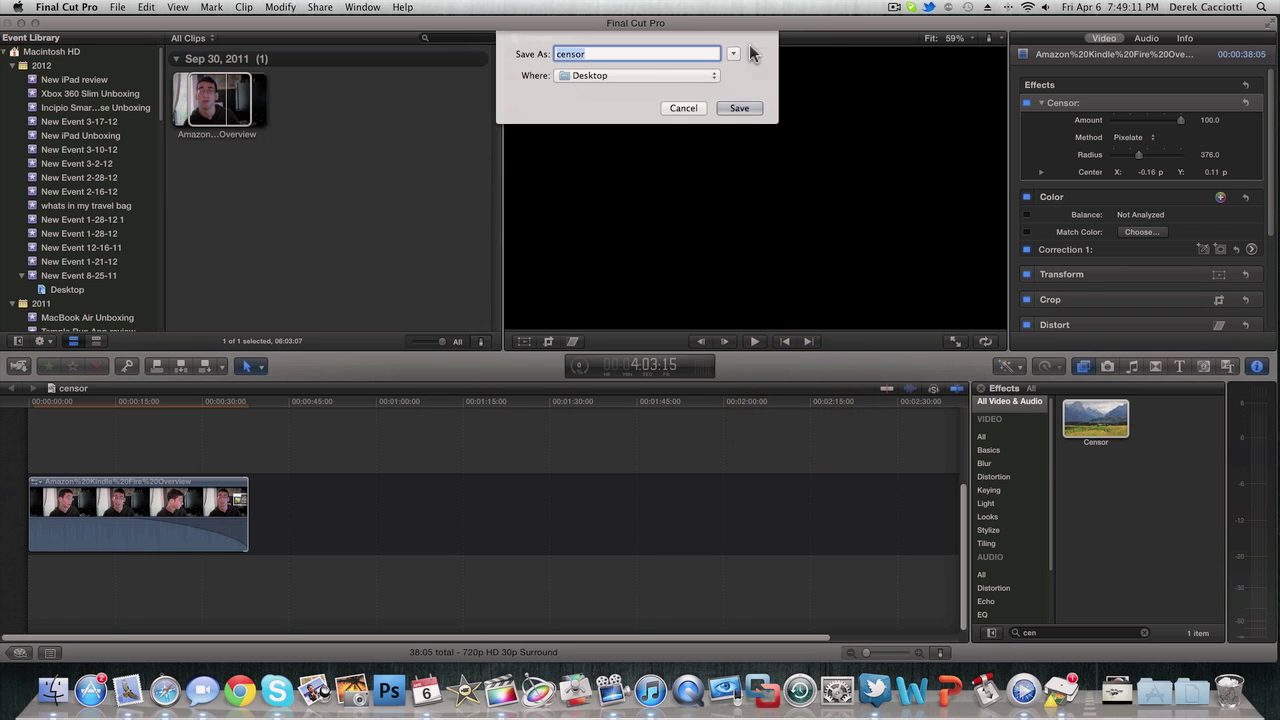
{"action": "left_click", "coordinate": [739, 109]}
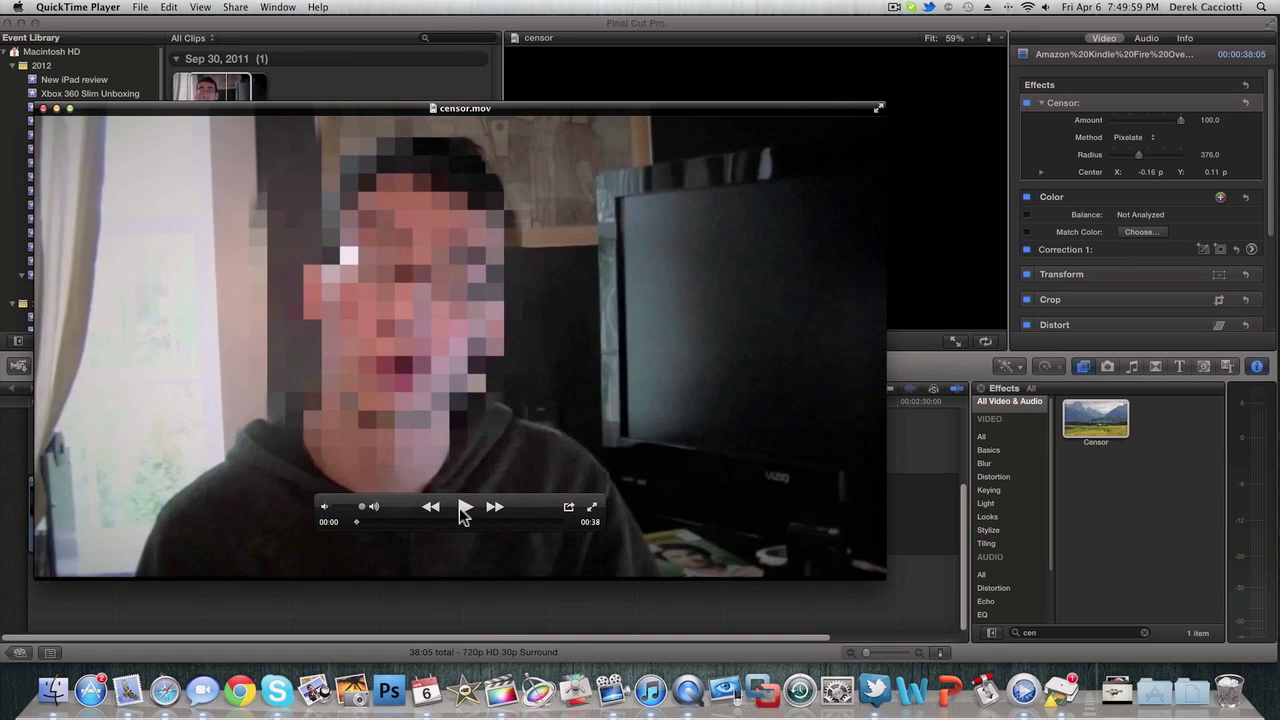
Play censor.mov in QuickTime and scrub ahead to confirm the face stays pixelated.
{"action": "left_click", "coordinate": [467, 510]}
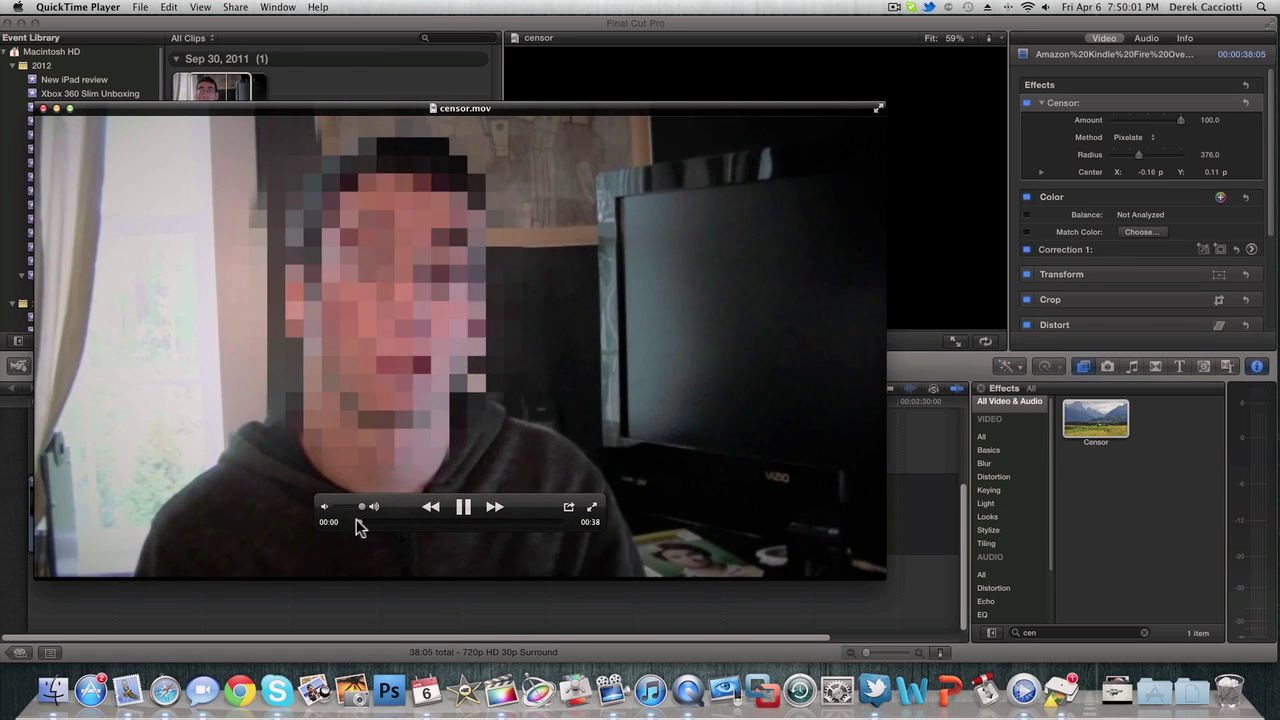
{"action": "left_click", "coordinate": [367, 524]}
{"action": "mouse_move", "coordinate": [367, 524]}
{"action": "left_mouse_down"}
{"action": "mouse_move", "coordinate": [528, 528]}
{"action": "mouse_move", "coordinate": [343, 521]}
{"action": "left_mouse_up"}
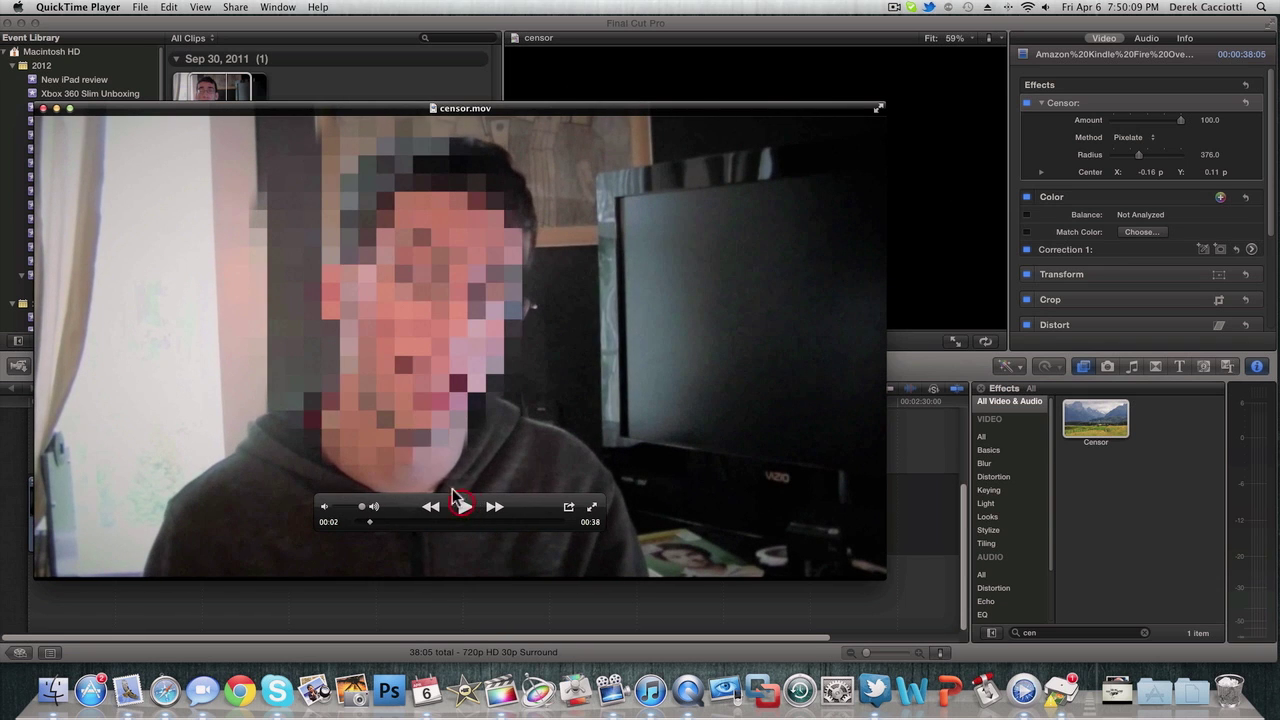
Minimize the censor.mov QuickTime window to the Dock.
{"action": "left_click", "coordinate": [57, 107]}
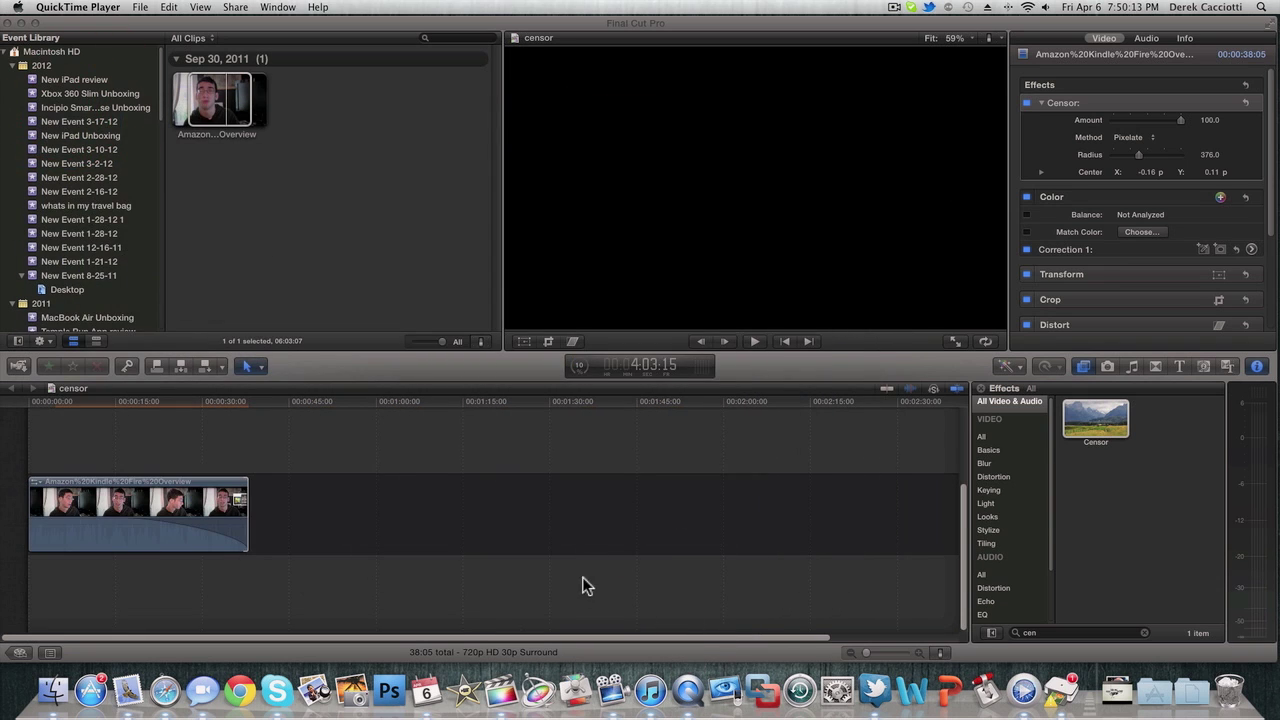